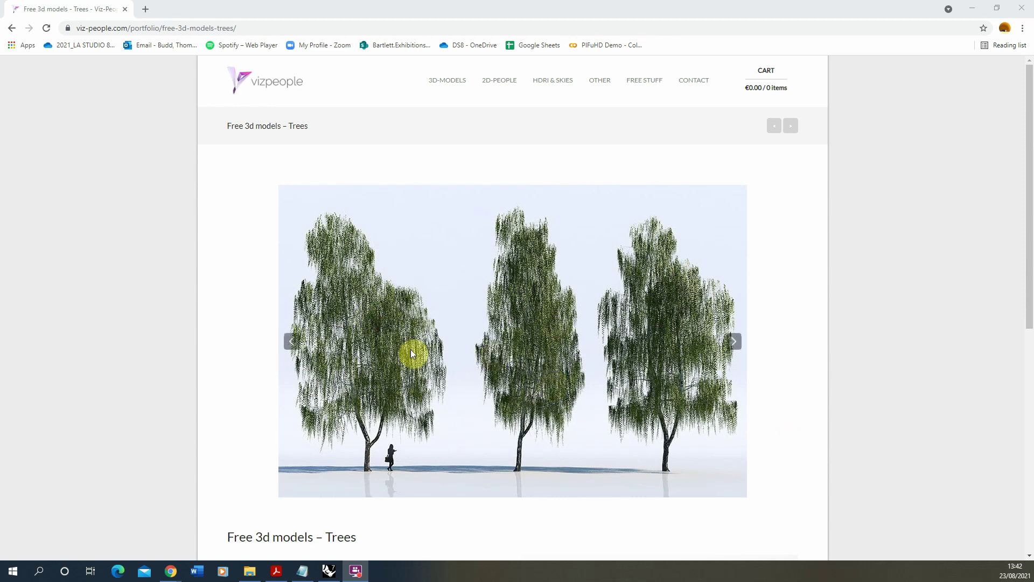
- Look over the Free 3d models – Trees page down to its download links and switch to Rhino
scroll(412, 354, down, 3)
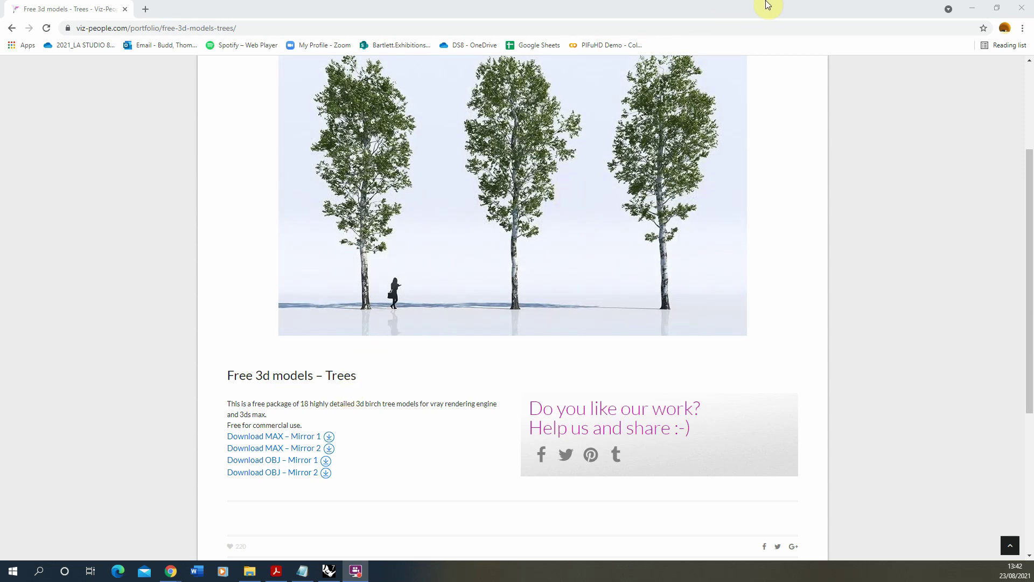
click(973, 9)
scroll(373, 277, down, 3)
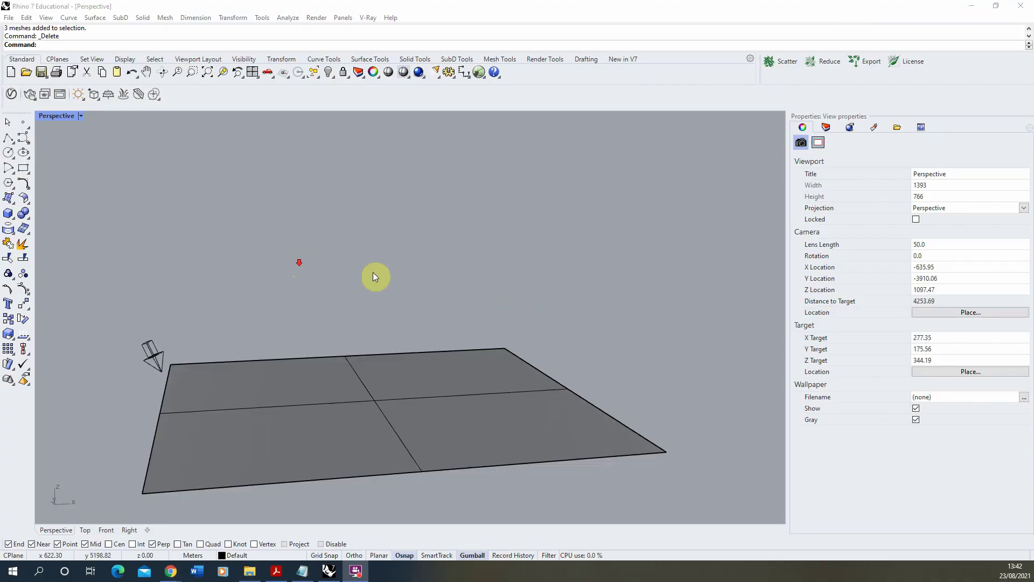
- Import the VP_Free_Birch_01 OBJ file with groups as object names and display color set from the OBJ material color
right_drag(374, 277, 113, 178)
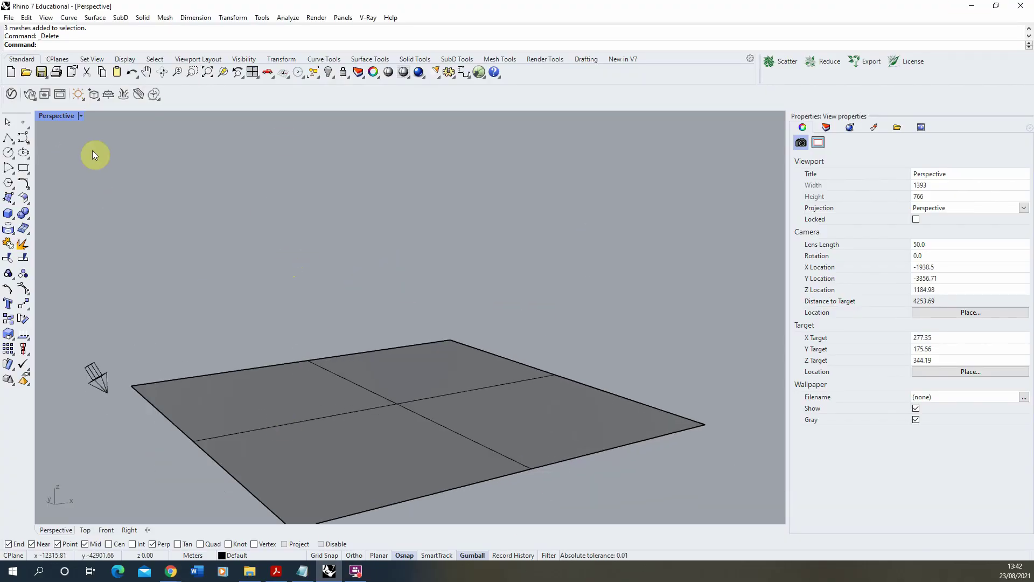
click(8, 18)
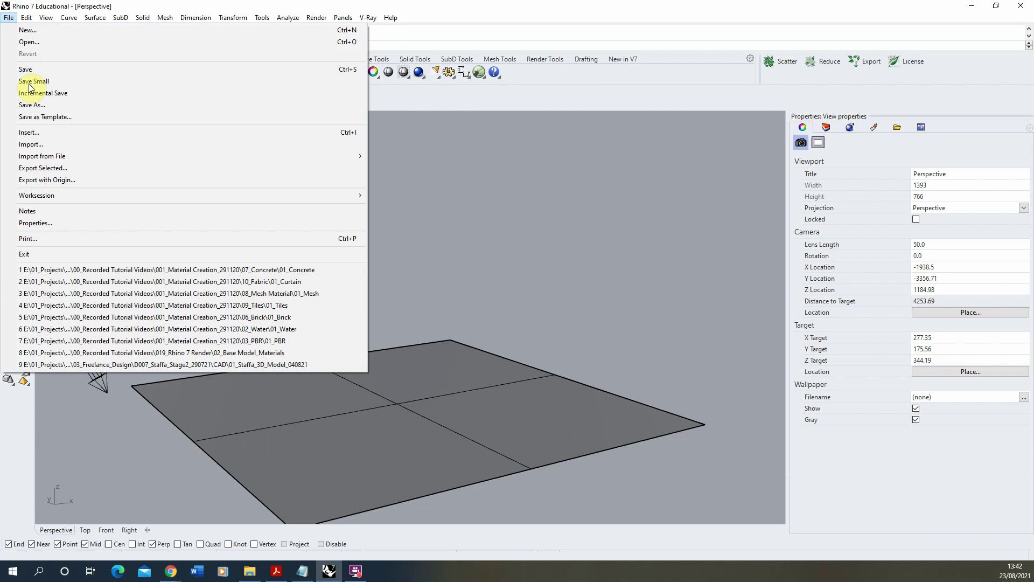
click(56, 144)
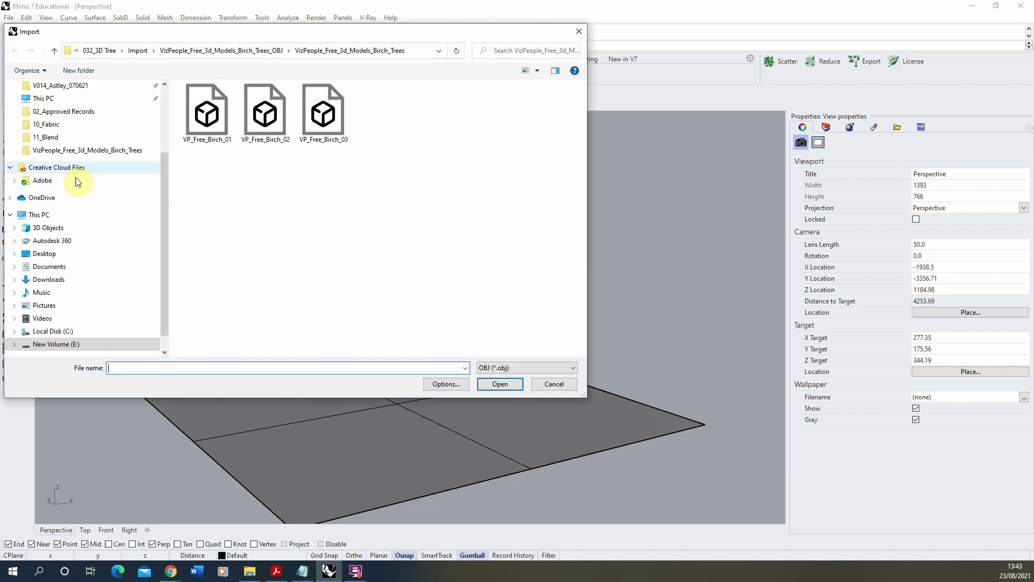
click(209, 116)
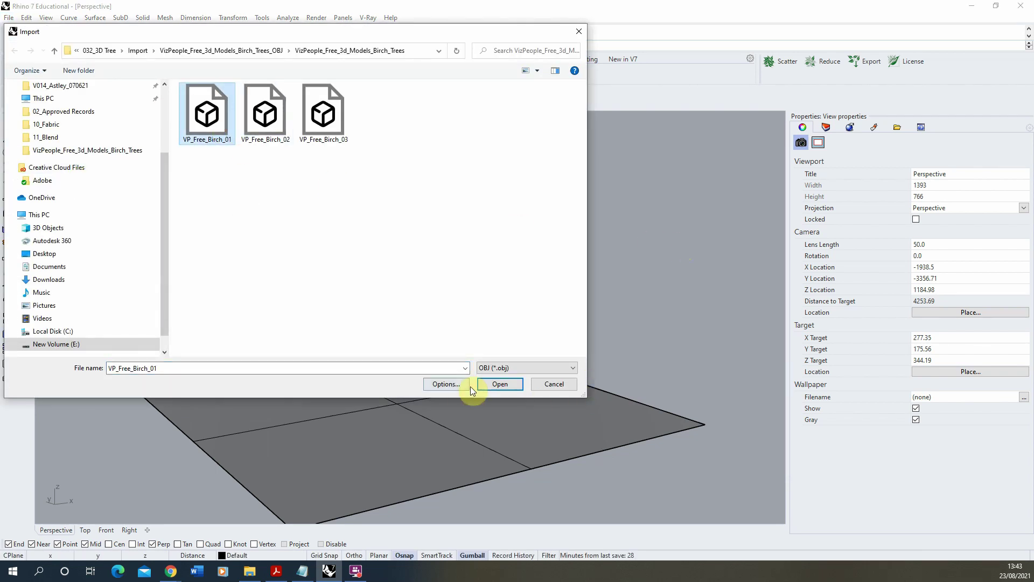
click(499, 385)
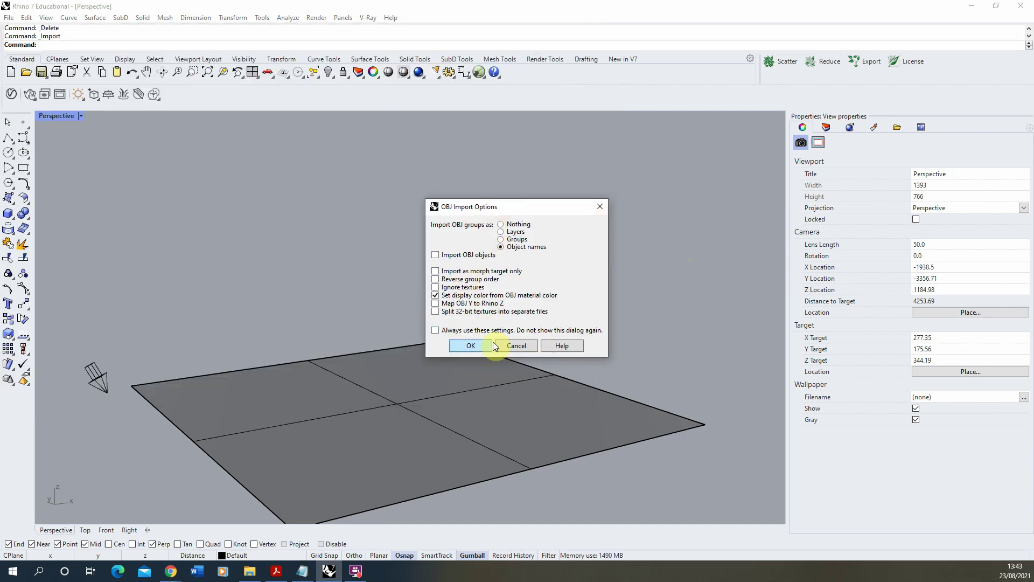
click(470, 347)
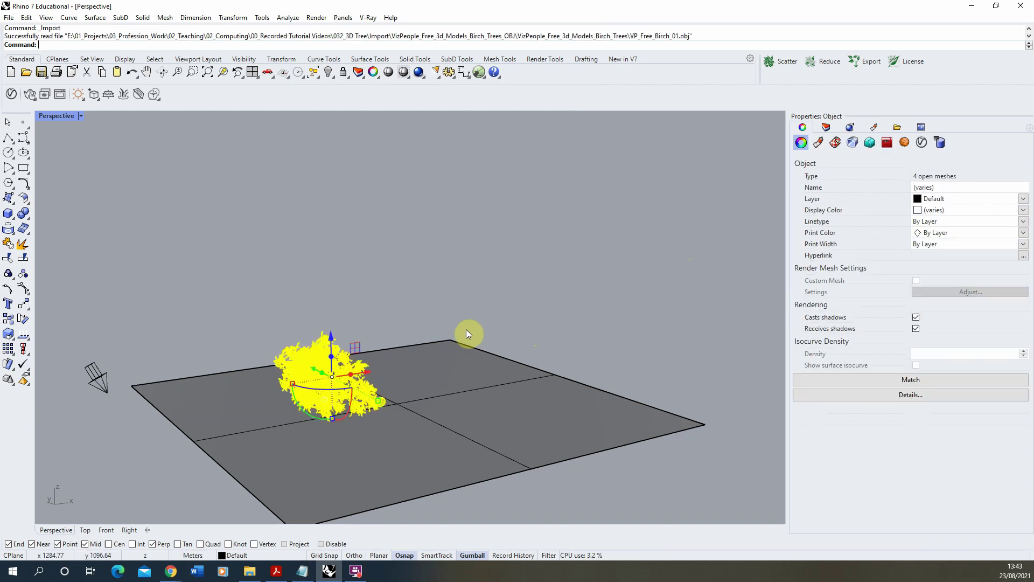
- Rotate the imported birch tree upright, then move it up and across to the middle of the ground plane
right_drag(467, 334, 415, 389)
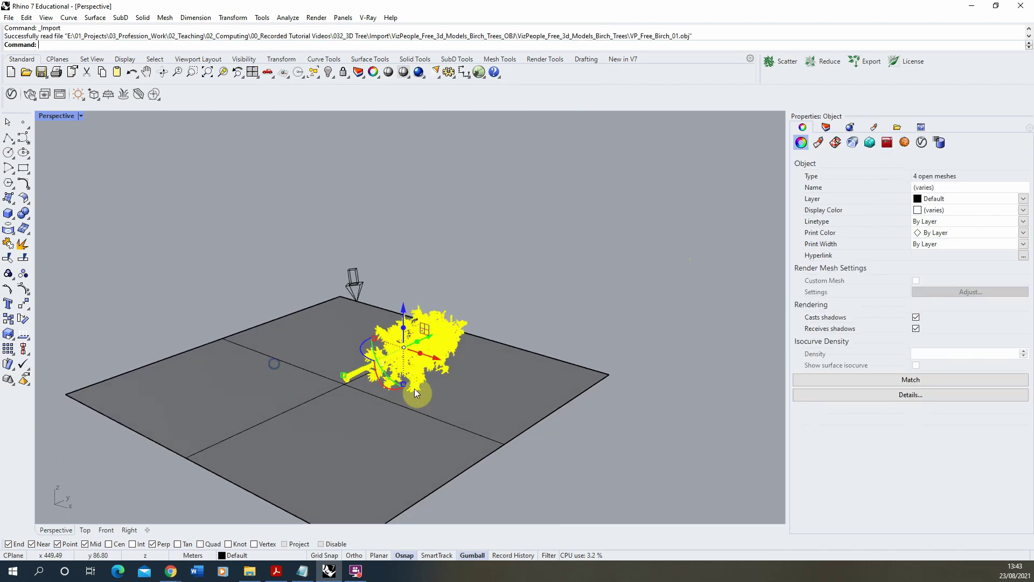
drag(381, 385, 439, 396)
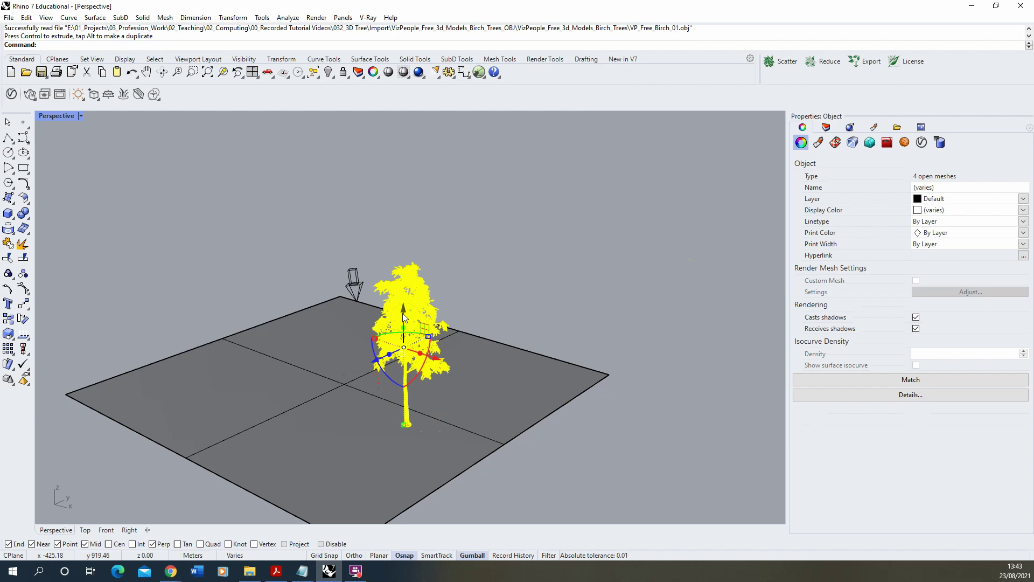
drag(403, 312, 405, 249)
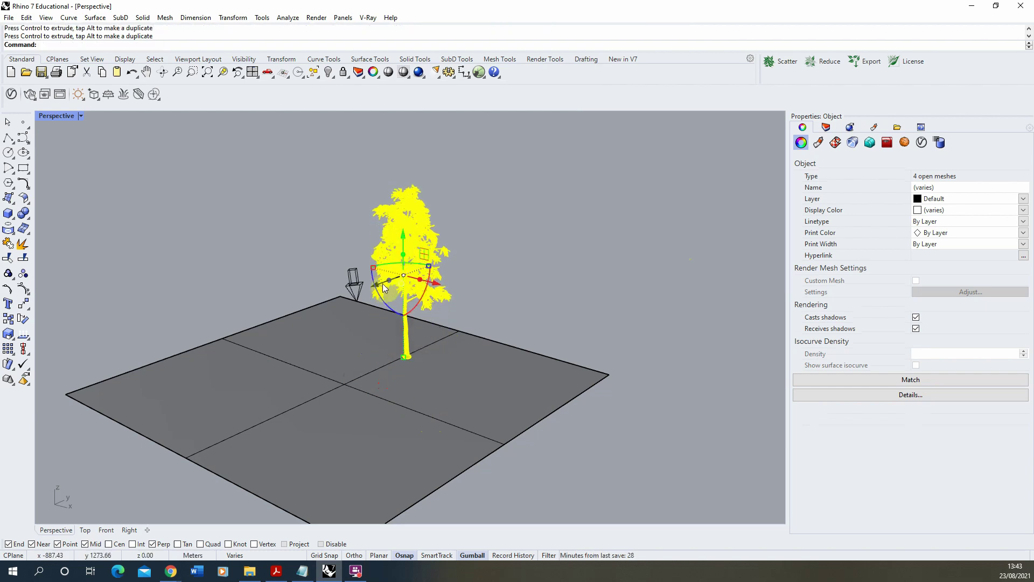
drag(385, 300, 322, 326)
click(588, 335)
- Select all the birch tree meshes and raise them slightly relative to the ground plane
right_drag(344, 323, 471, 208)
drag(475, 185, 268, 341)
scroll(326, 225, up, 3)
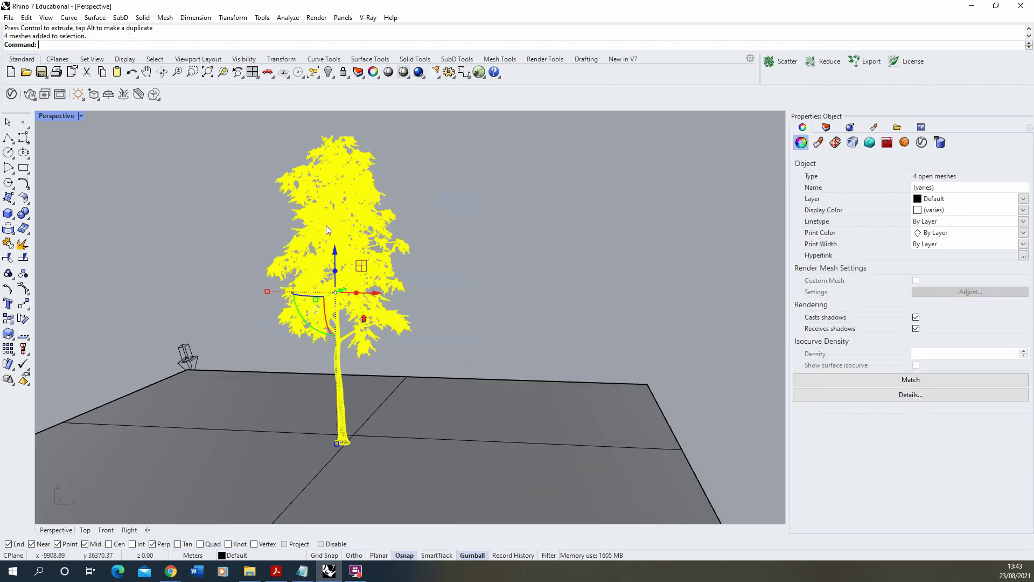
drag(338, 257, 338, 253)
click(490, 228)
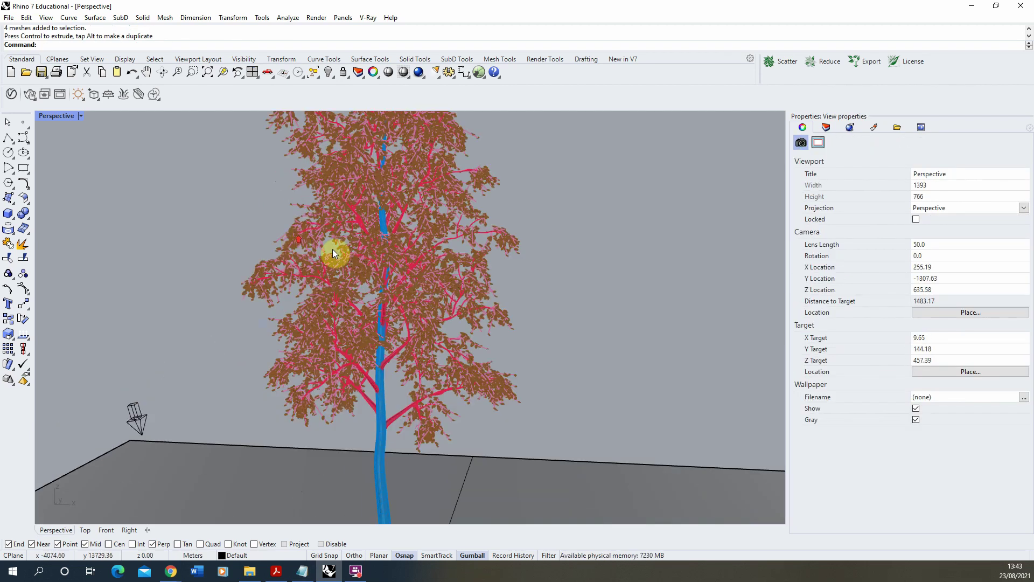
- Examine the birch tree's leaf, branch and trunk meshes up close and from a distance
scroll(332, 249, up, 10)
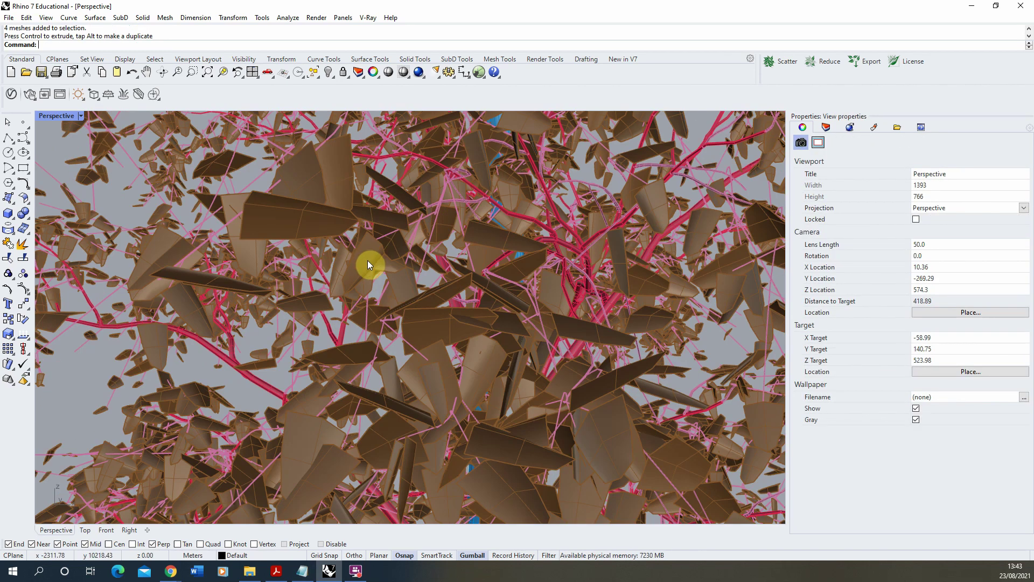
scroll(368, 261, down, 5)
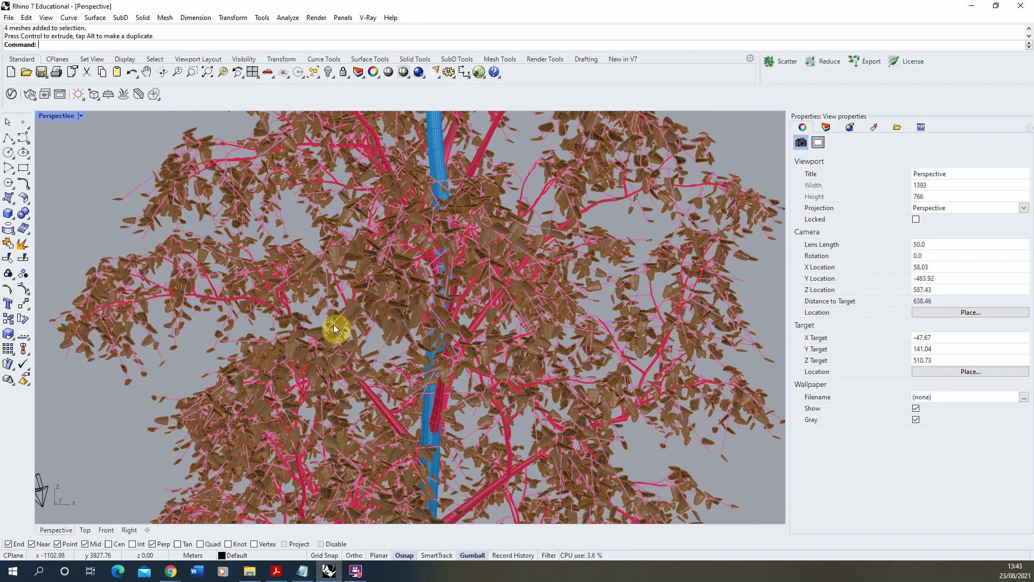
scroll(335, 326, down, 4)
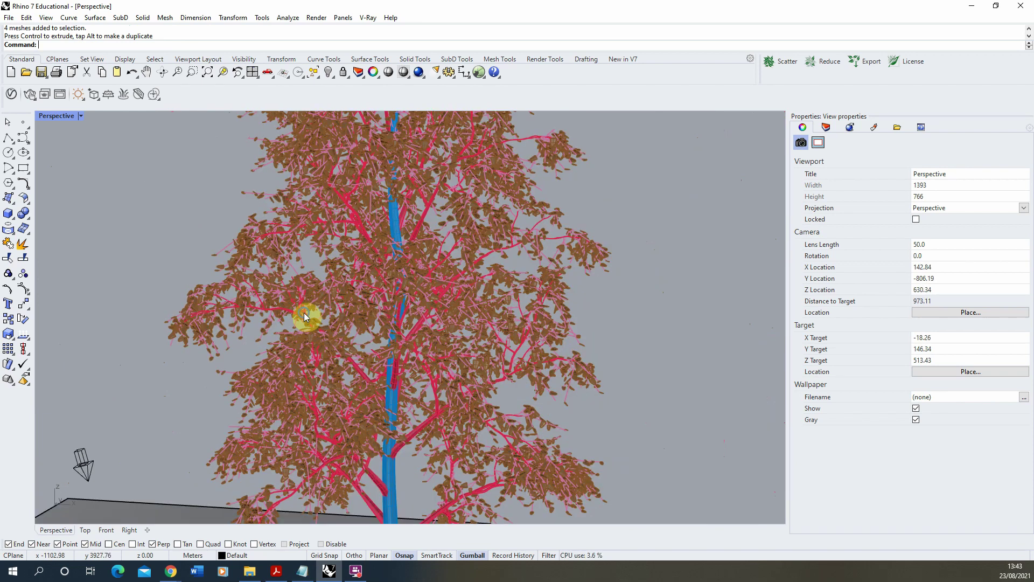
right_drag(307, 316, 360, 343)
scroll(357, 338, down, 4)
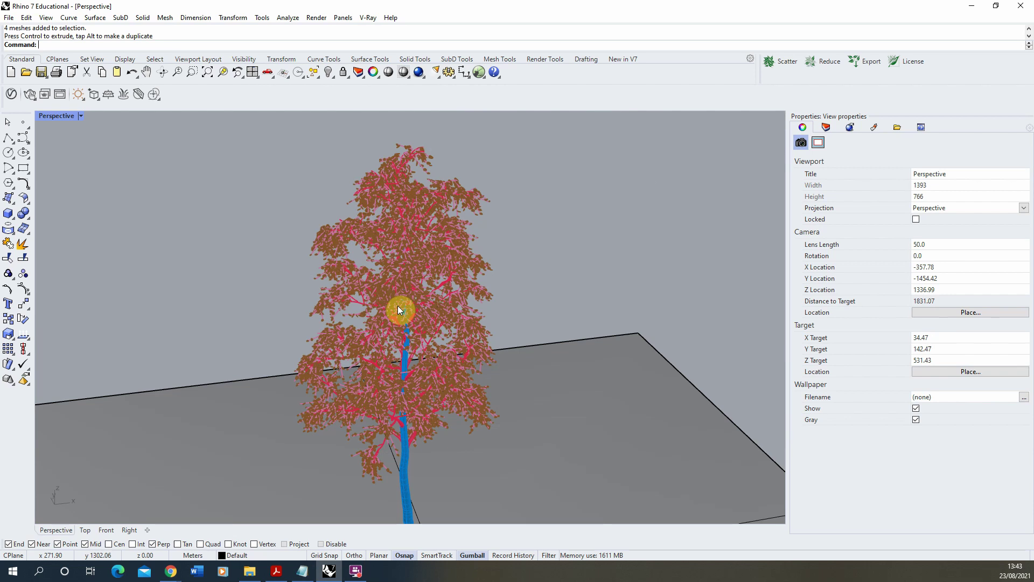
scroll(404, 299, down, 2)
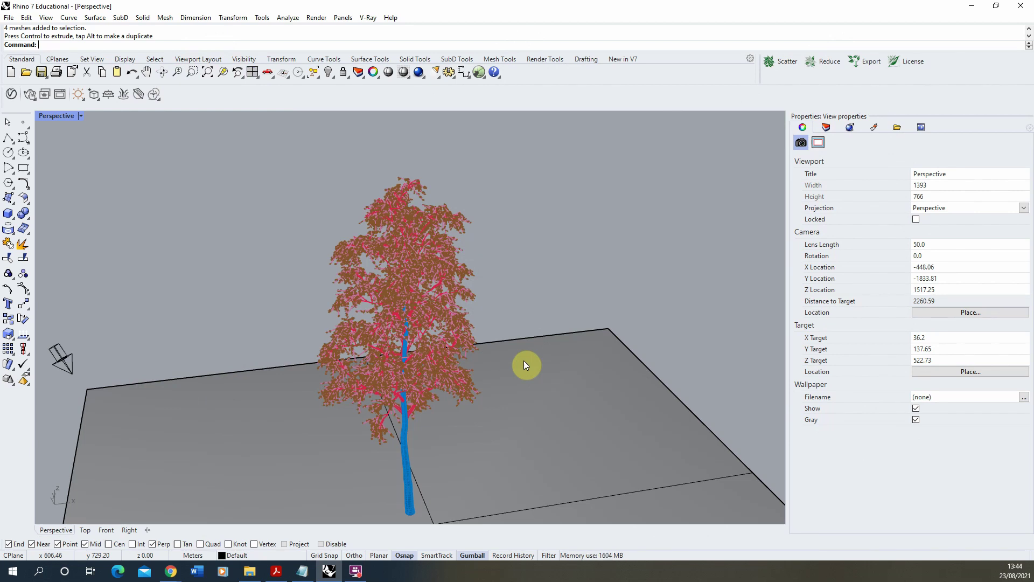
- Group the birch tree's leaf, branch and trunk meshes and select the resulting group
right_drag(526, 365, 425, 307)
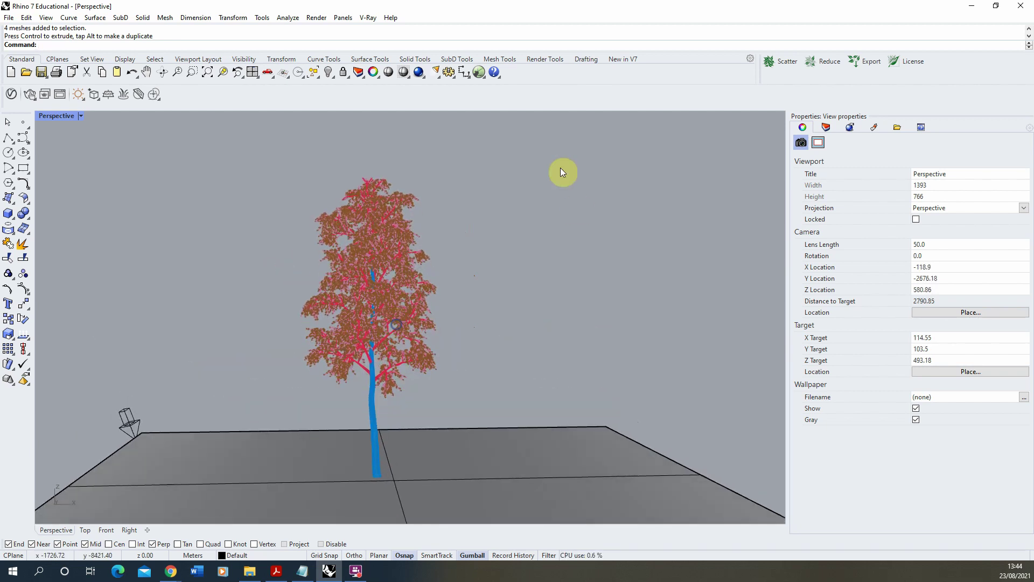
drag(496, 167, 284, 412)
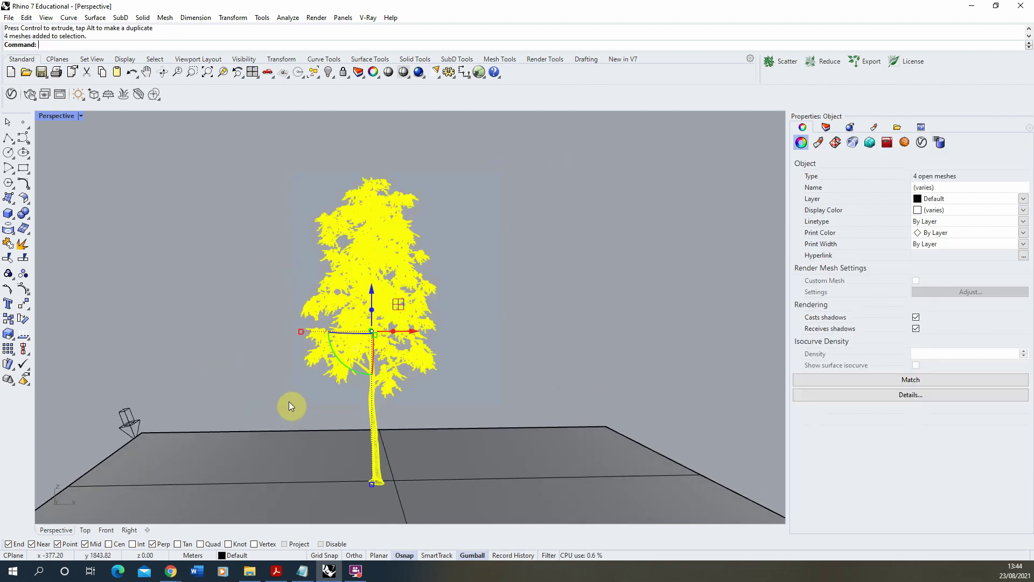
text(Group)
key(Return)
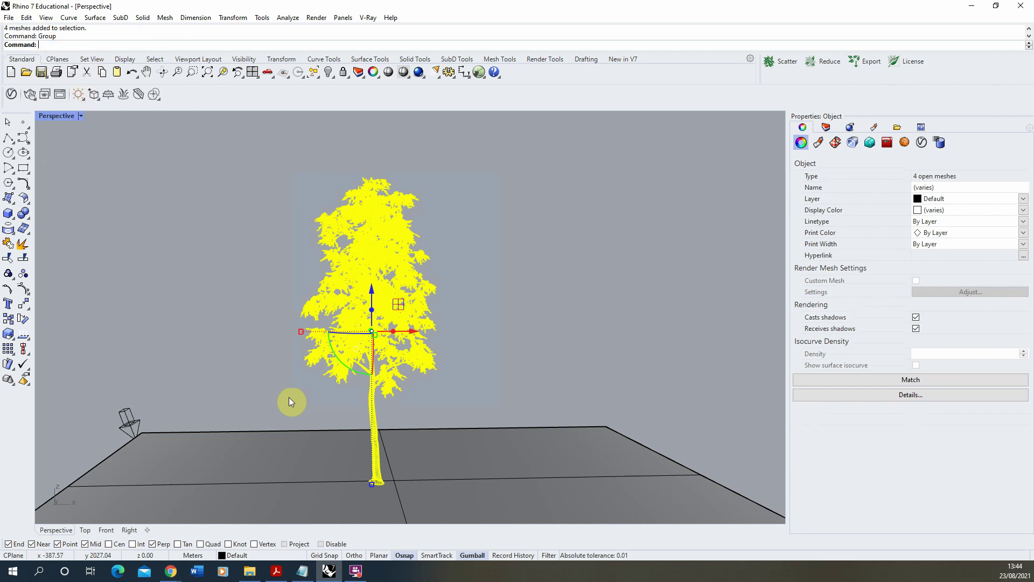
click(560, 237)
click(397, 300)
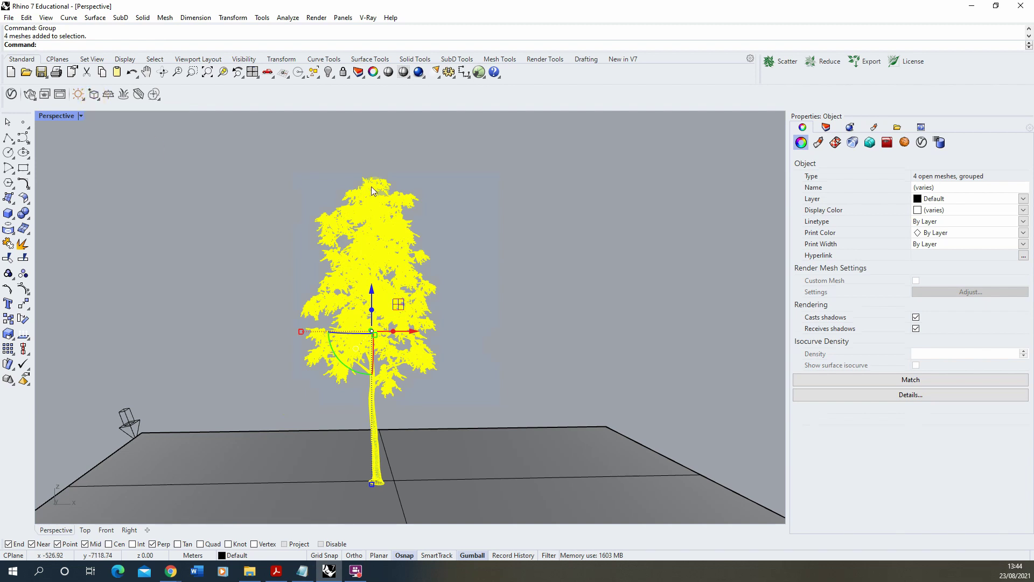
- Export the grouped tree as a V-Ray proxy mesh named VP_Free_Birch_Trunk_01 in the Proxy folder, replacing the original object
click(368, 18)
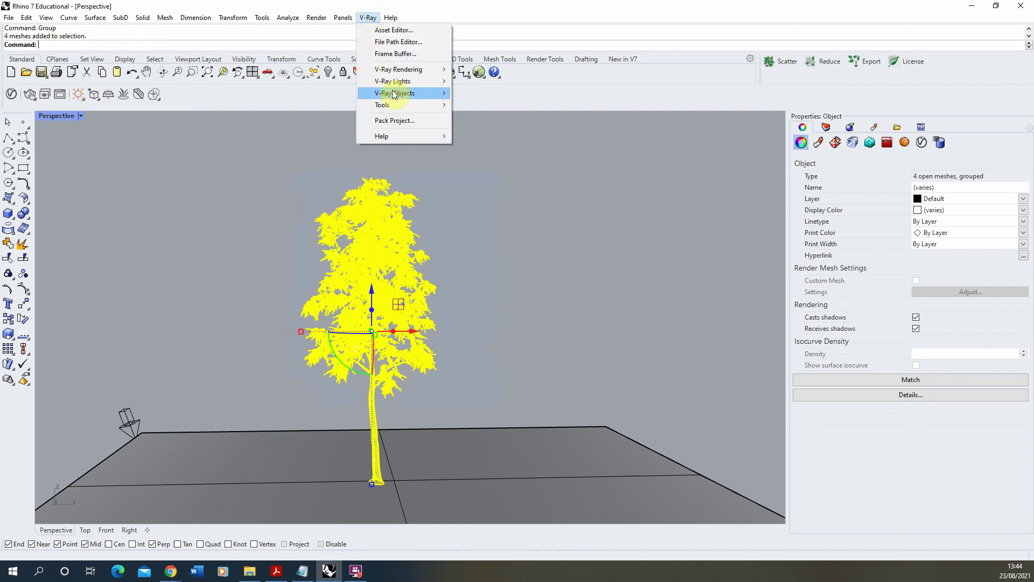
mouse_move(396, 94)
click(488, 105)
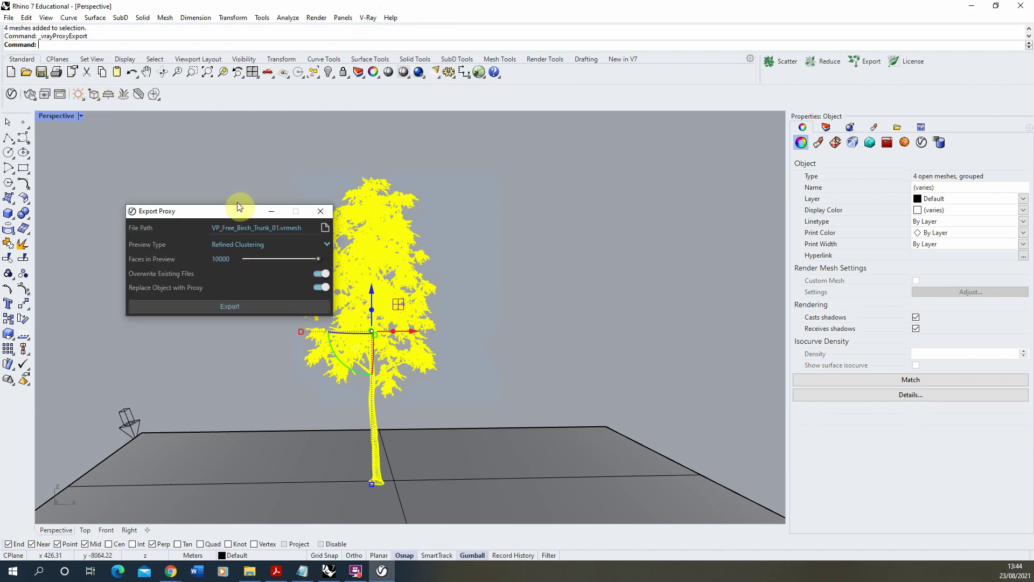
drag(183, 210, 142, 177)
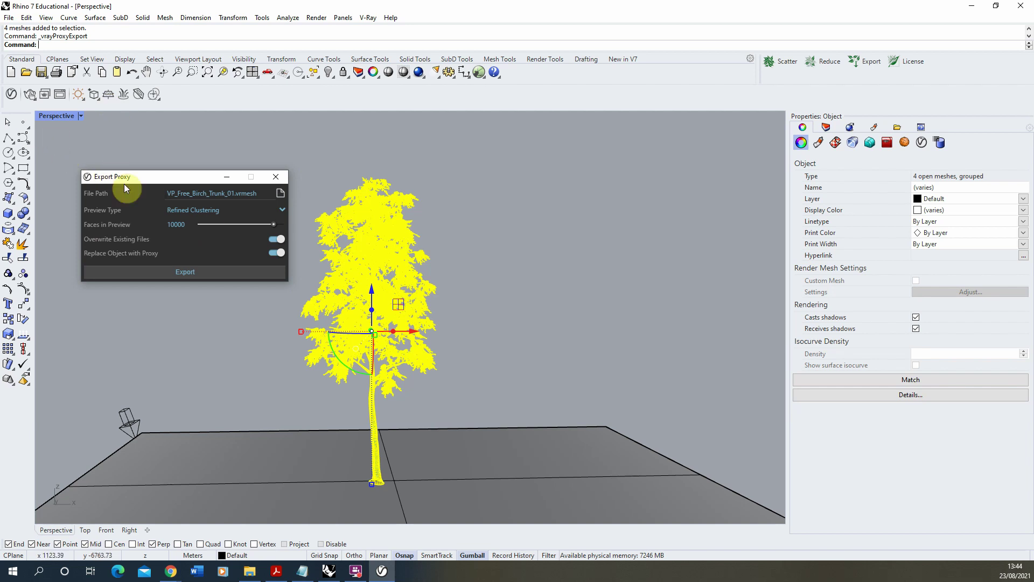
click(281, 193)
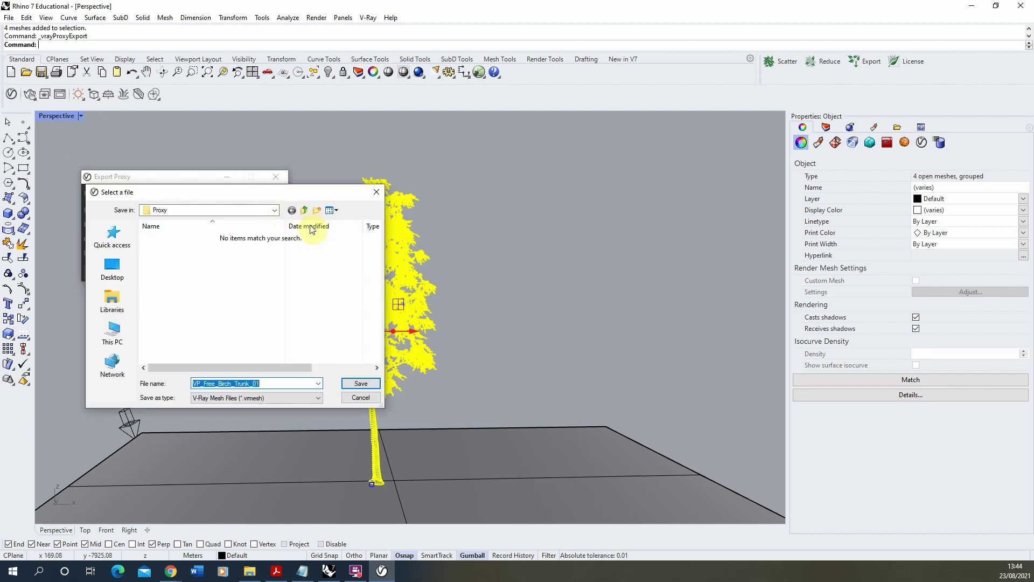
click(361, 384)
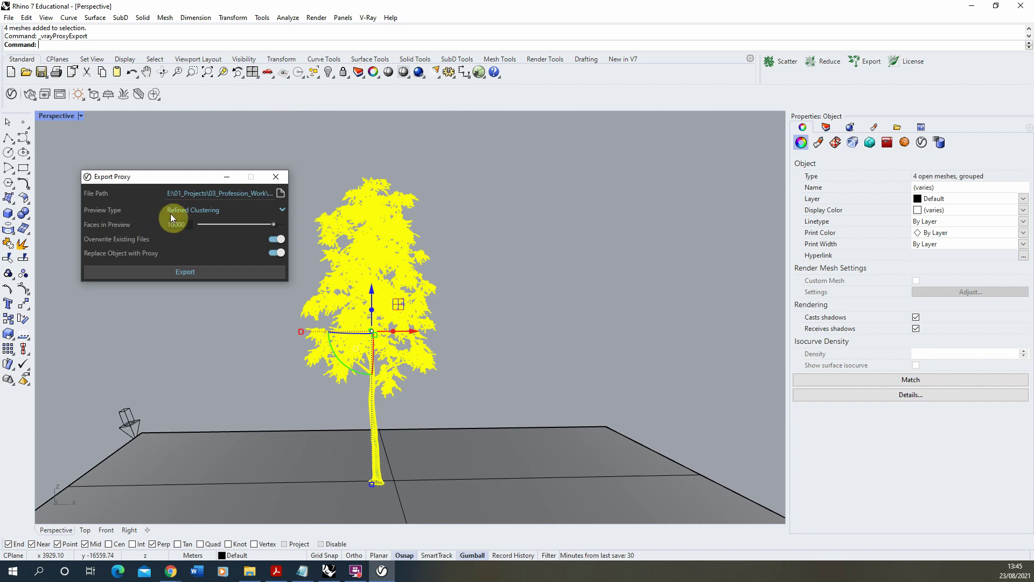
click(241, 272)
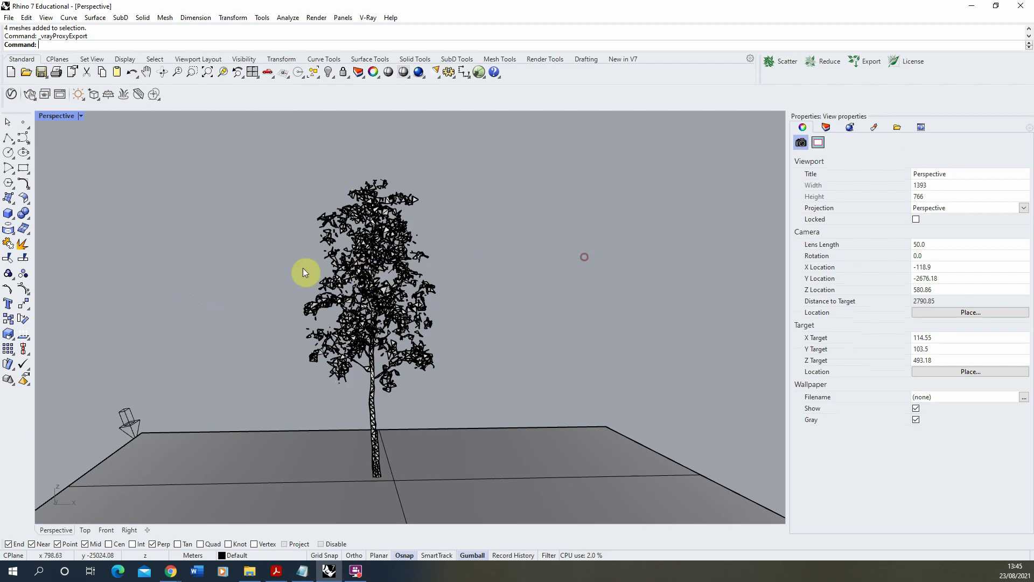
- Inspect the proxy tree's simplified preview mesh up close and from another side
scroll(318, 281, up, 8)
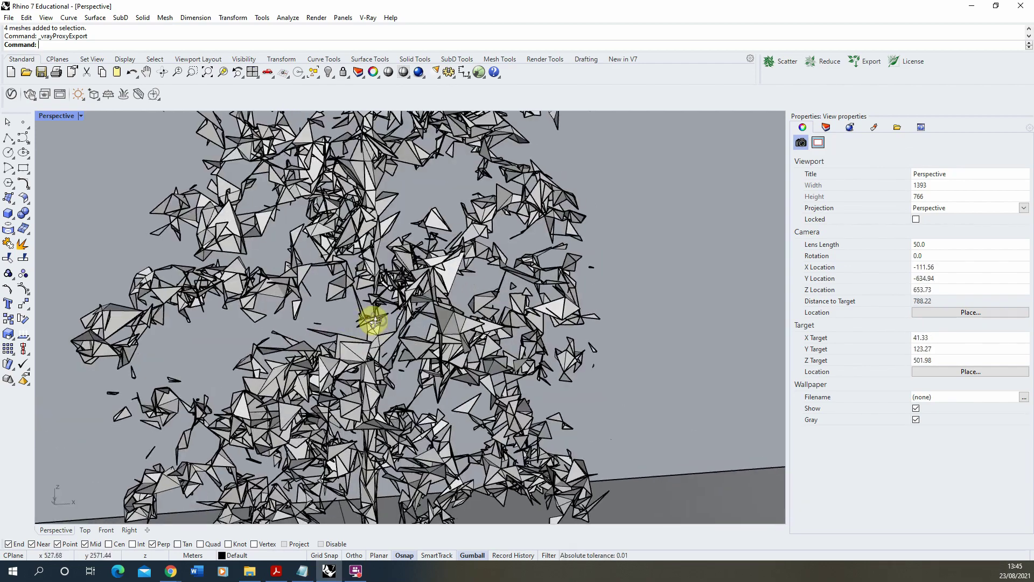
right_drag(374, 322, 489, 293)
scroll(522, 321, down, 5)
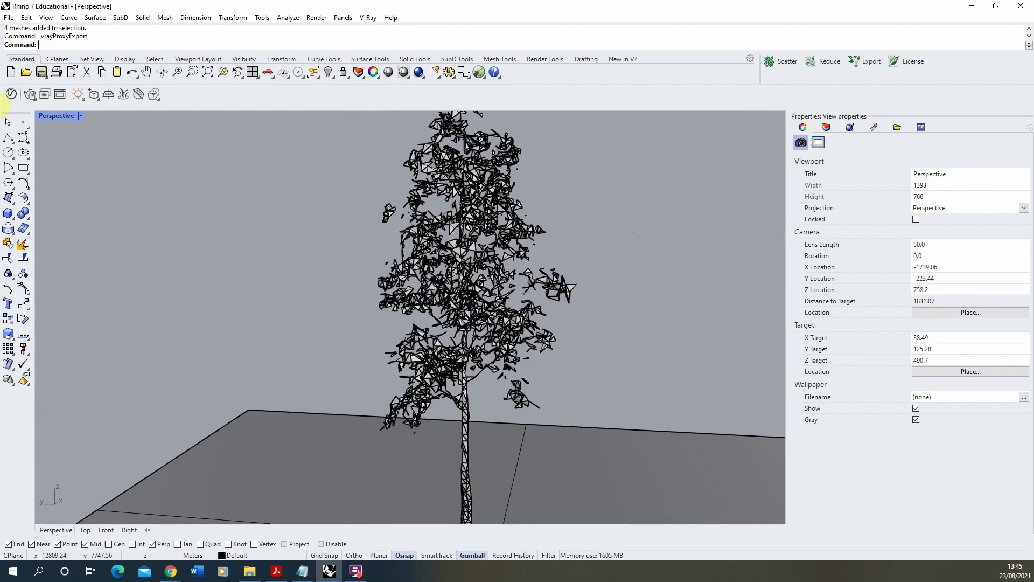
- Open the V-Ray Asset Editor and start an interactive render to check the proxy tree's foliage up close
click(11, 94)
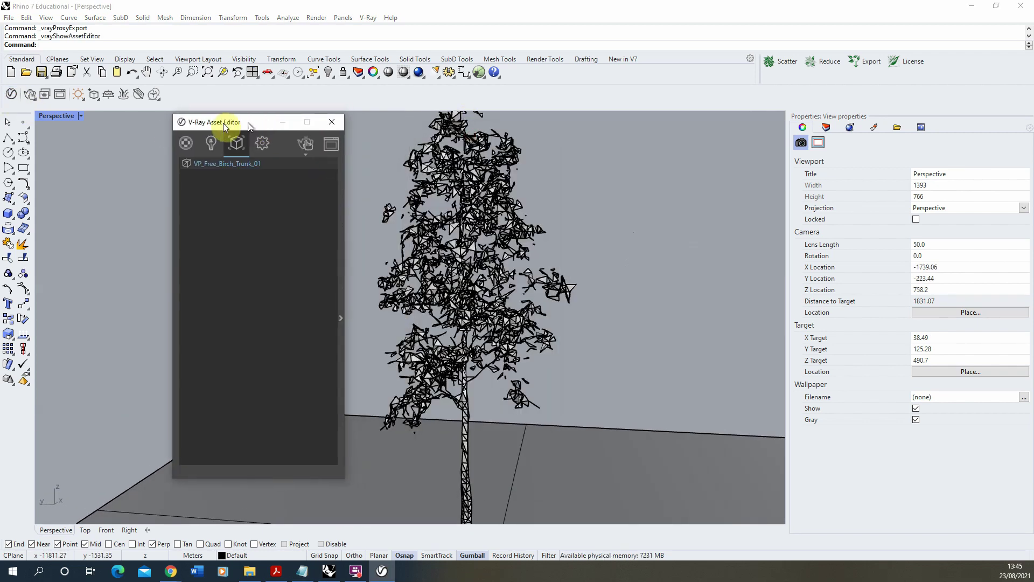
drag(234, 120, 104, 87)
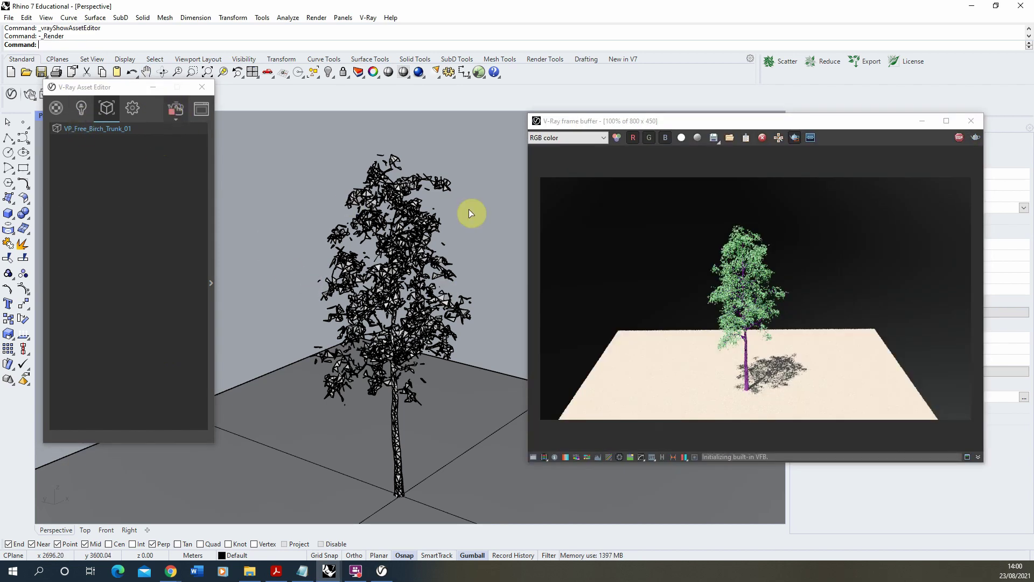
right_drag(340, 240, 411, 353)
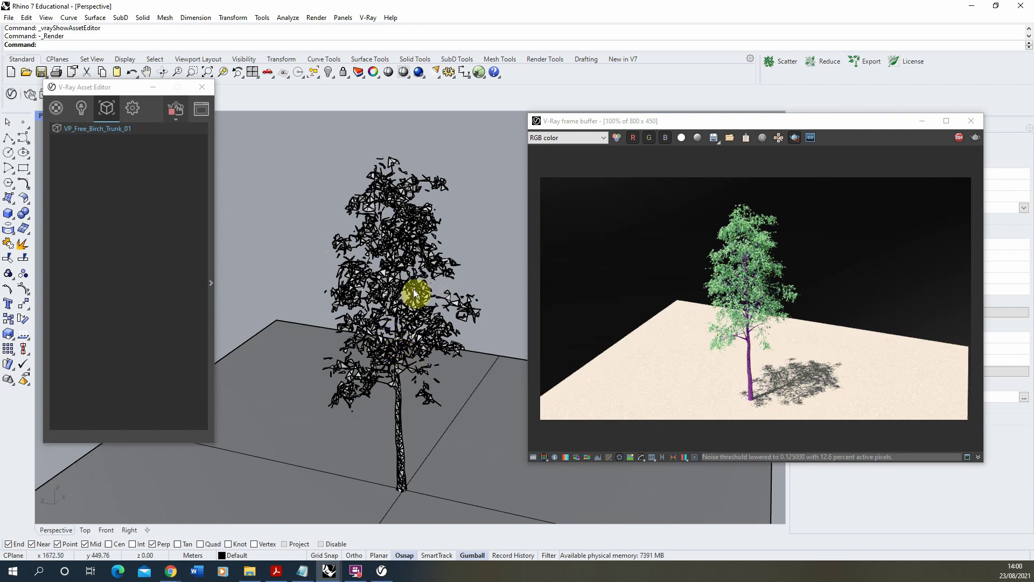
scroll(405, 307, up, 6)
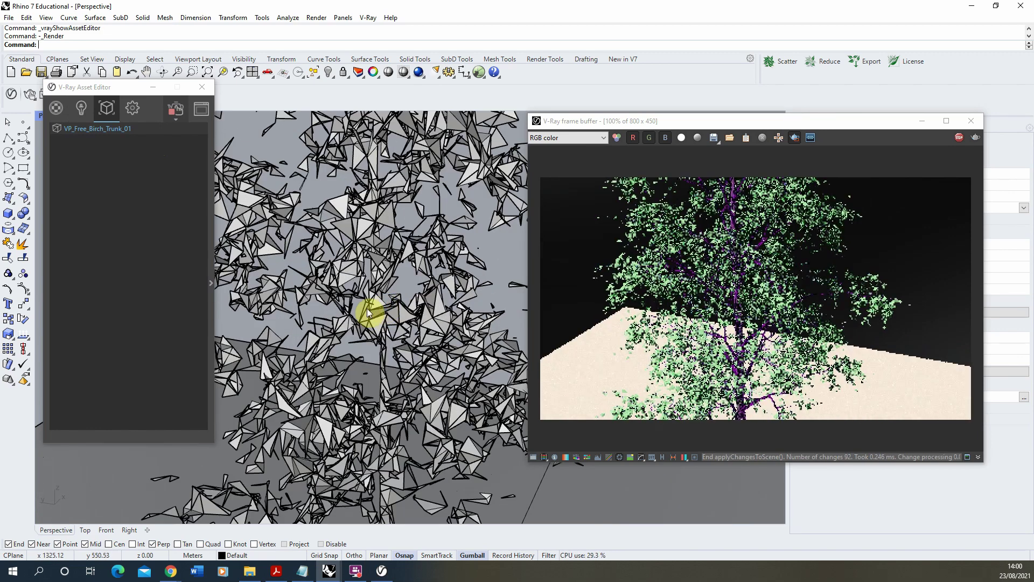
scroll(368, 311, up, 5)
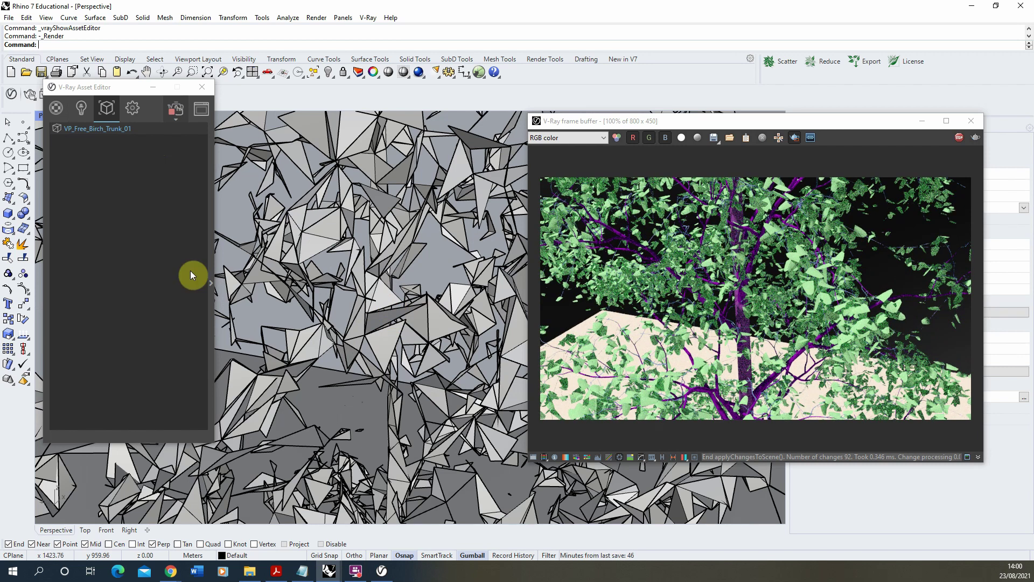
- Minimise the Asset Editor and inspect the whole proxy tree in the interactive render
click(153, 86)
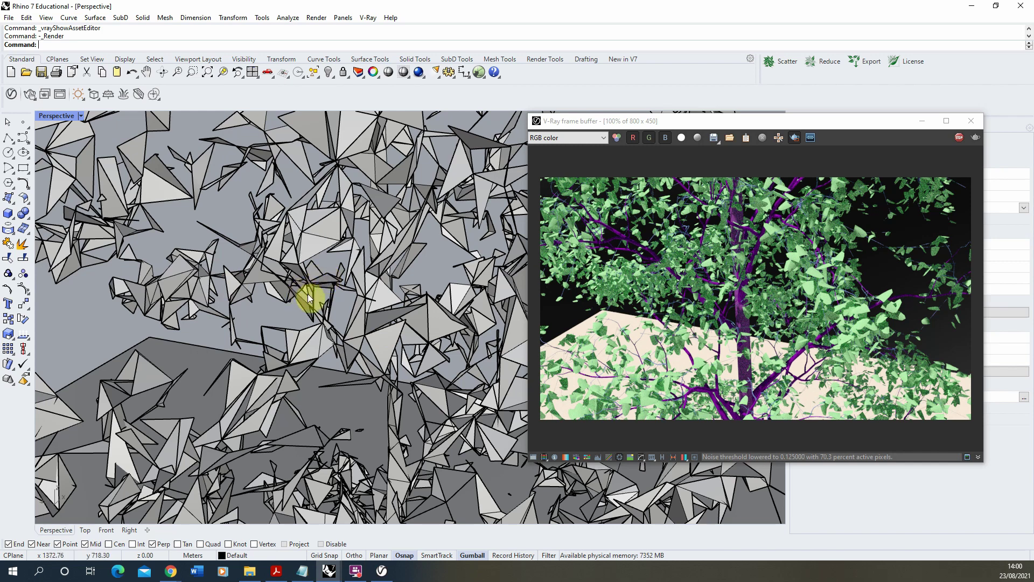
scroll(299, 309, down, 4)
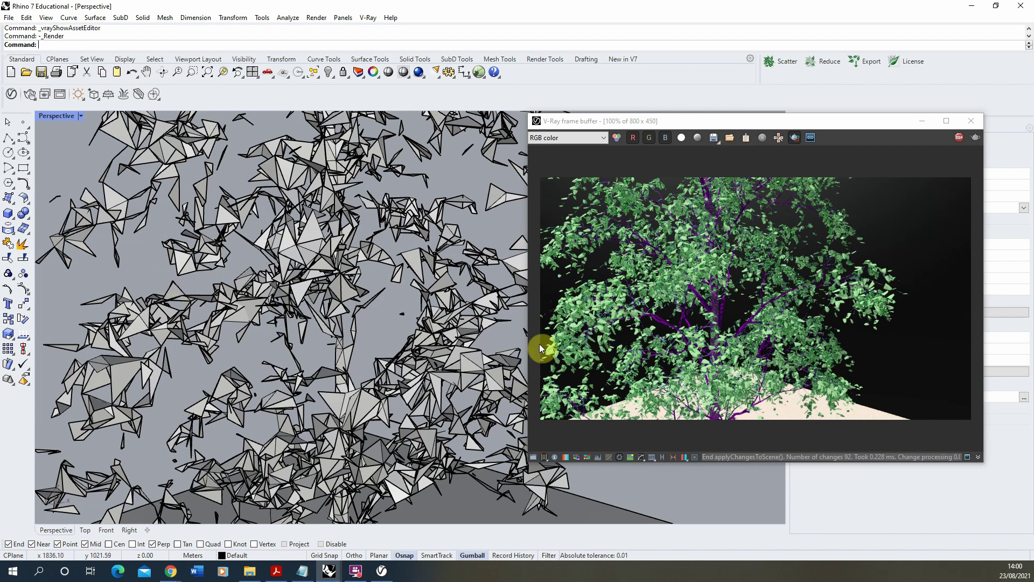
scroll(425, 326, down, 3)
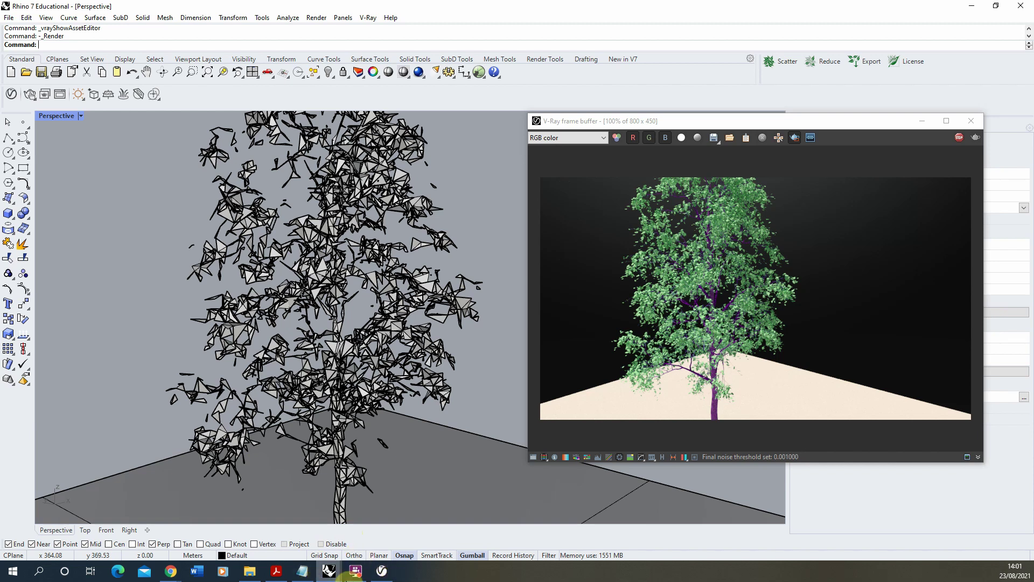
- Rename the proxy's multi material, VP_Free_Birch_Trunk_01 Material, as 01_Whole Tree in the Asset Editor's material list
click(382, 572)
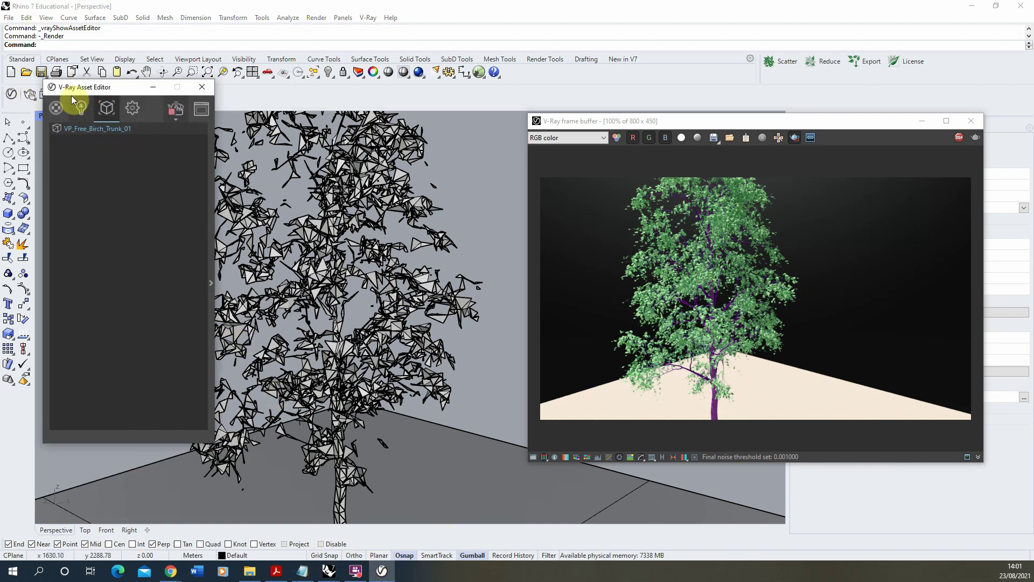
drag(83, 93, 137, 86)
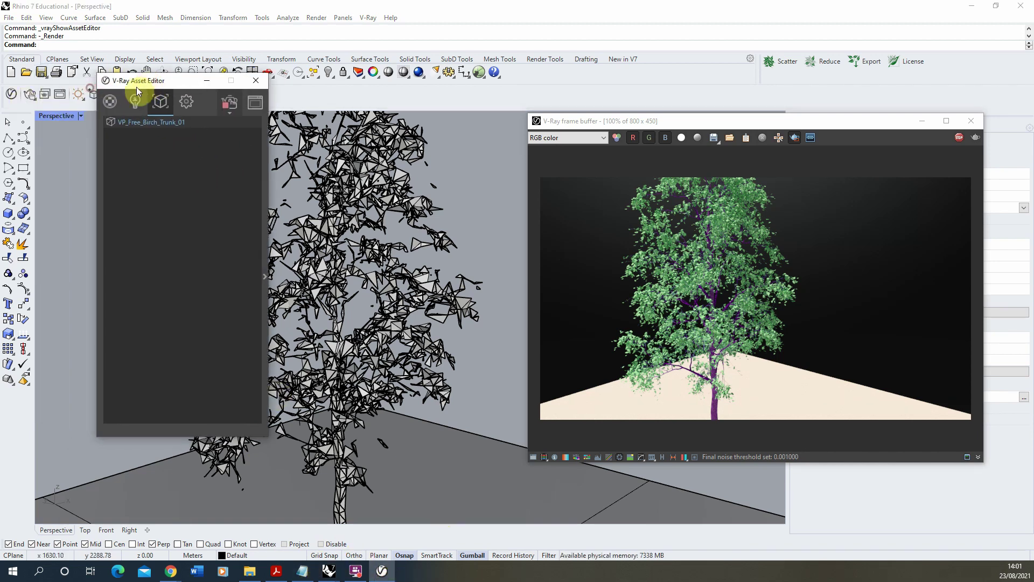
click(111, 100)
click(263, 199)
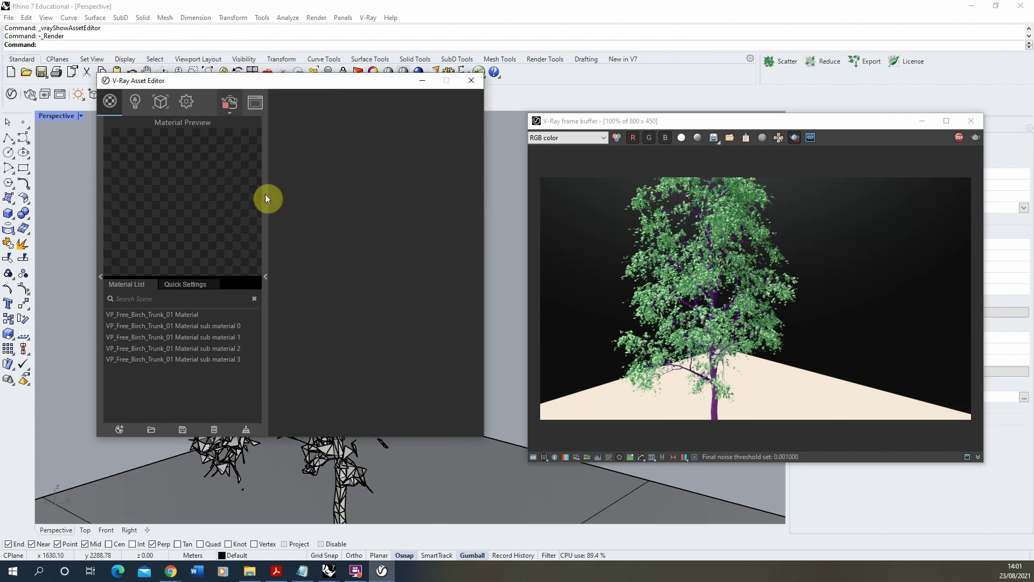
click(166, 318)
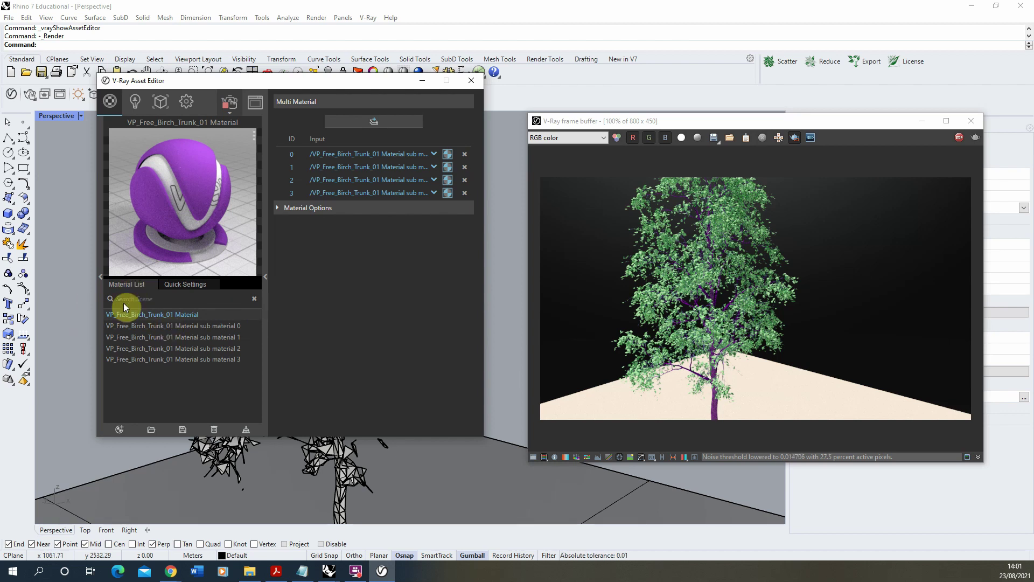
double_click(205, 316)
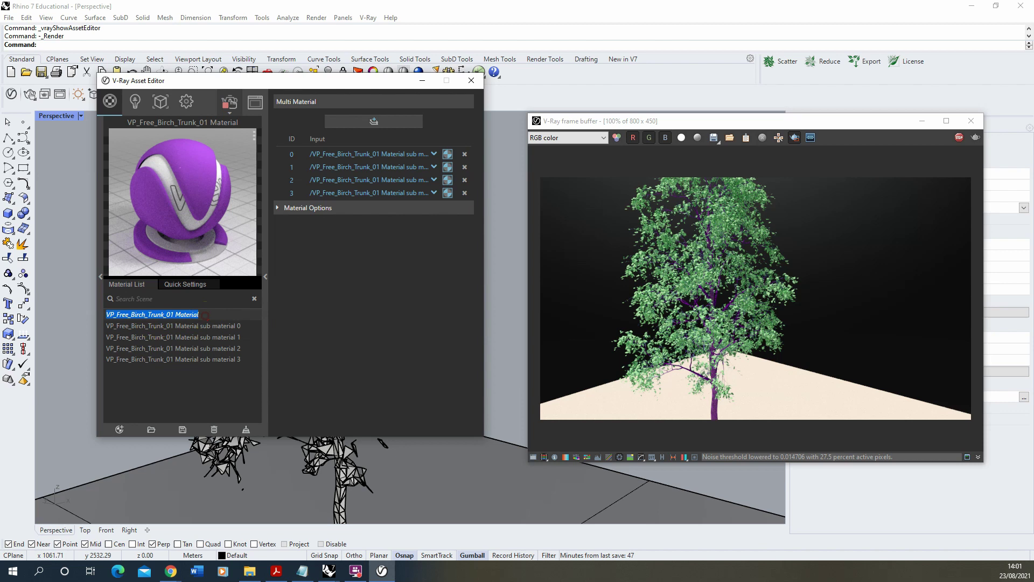
text(01_Whole Tree)
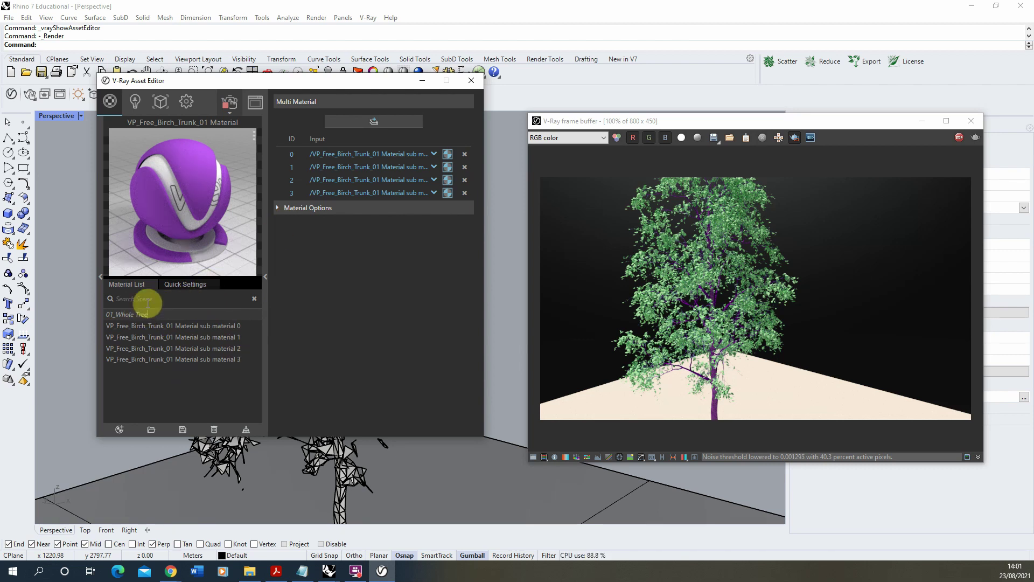
click(168, 393)
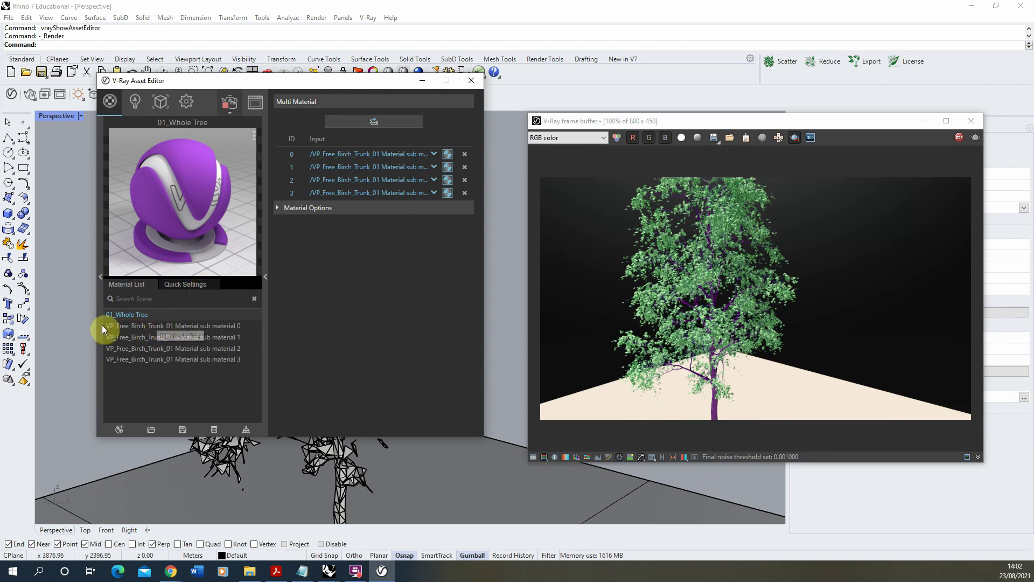
- Set the diffuse colour of sub material 0 to pure red (R 1, G 0, B 0) to identify its tree part in a close-up render
click(183, 325)
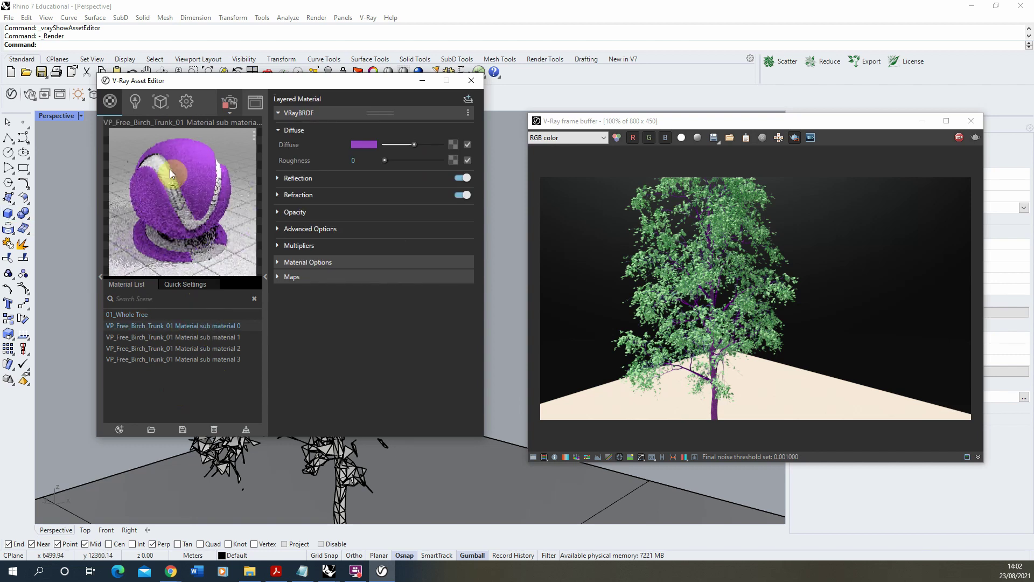
drag(235, 82, 155, 38)
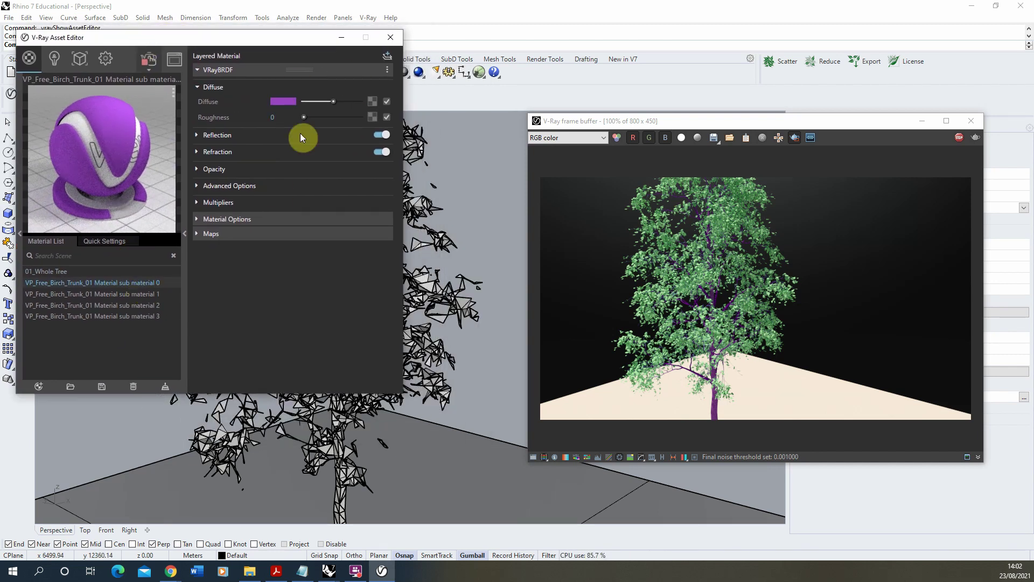
right_drag(489, 299, 469, 397)
scroll(437, 299, up, 5)
right_drag(224, 478, 296, 483)
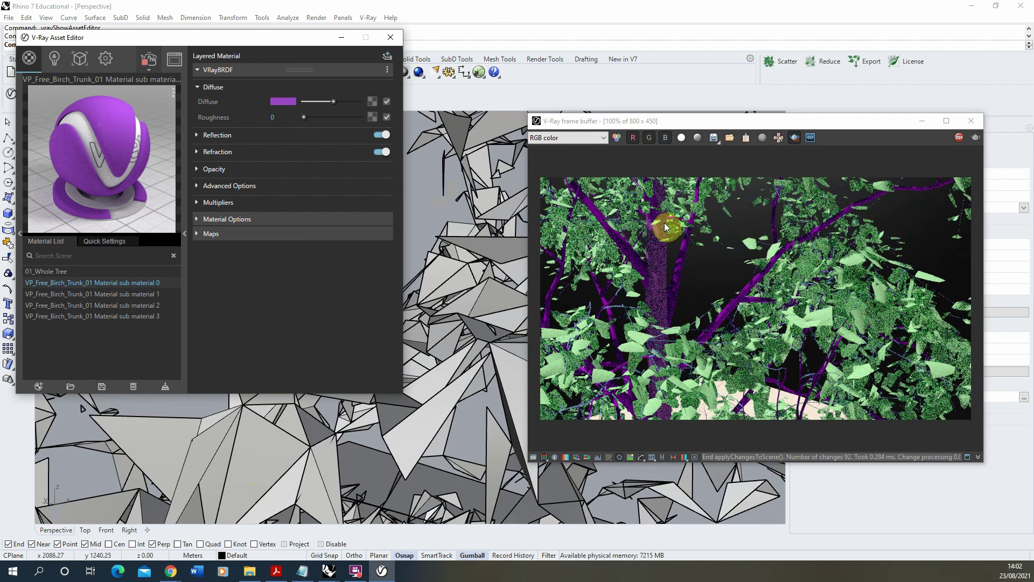
click(275, 102)
drag(376, 318, 386, 376)
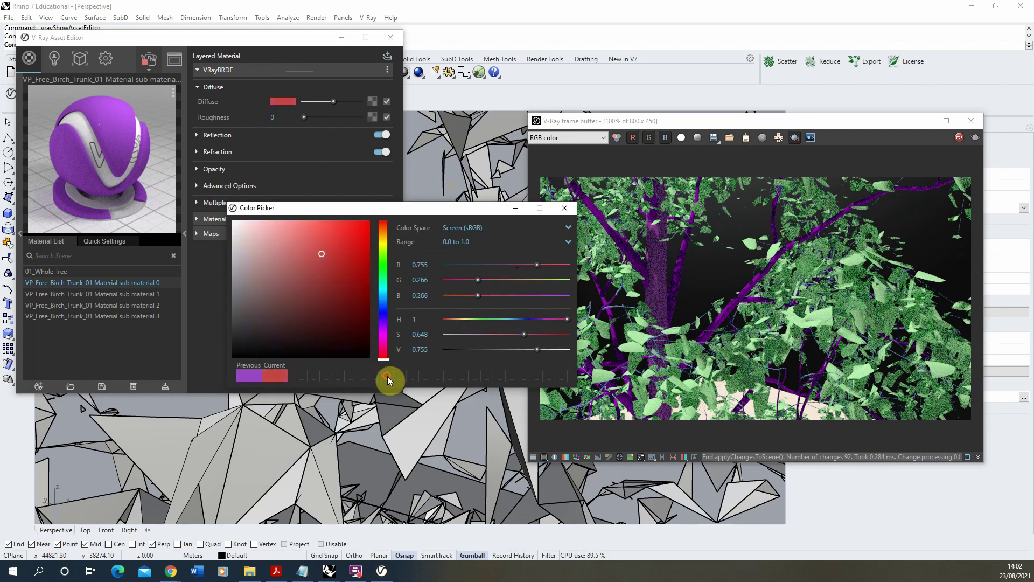
drag(367, 223, 408, 196)
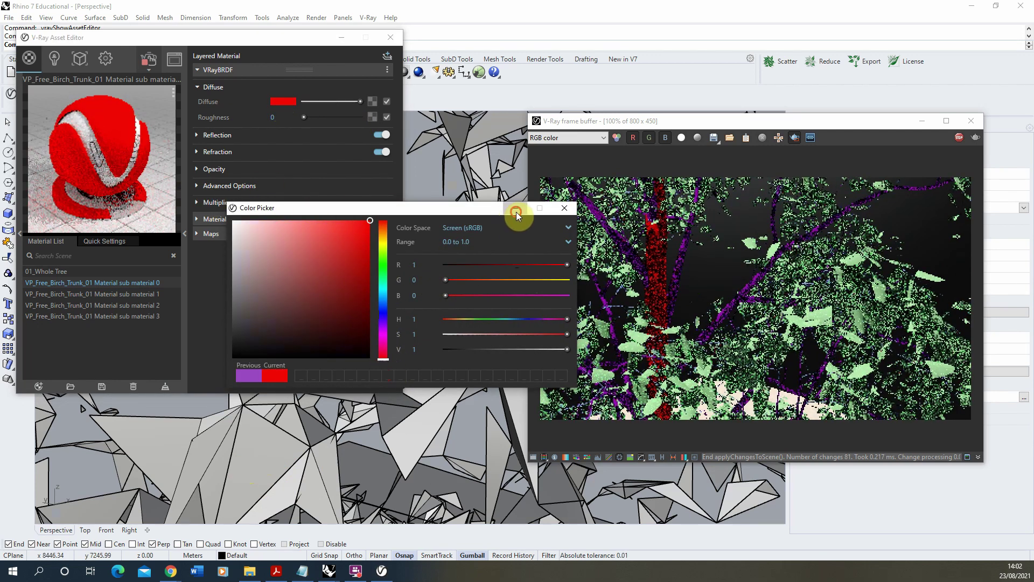
click(516, 212)
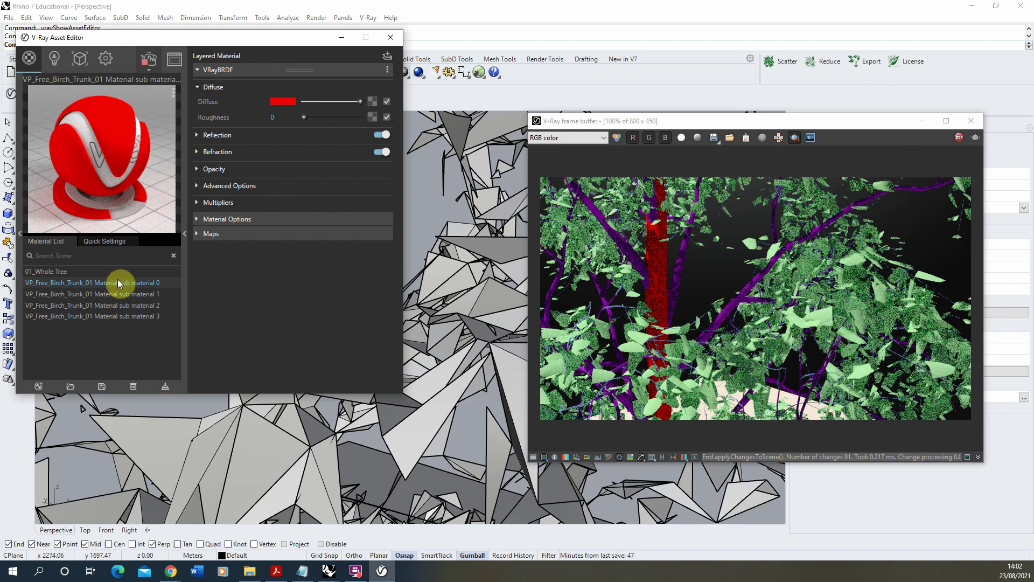
- Rename sub material 0 as Trunk
double_click(164, 283)
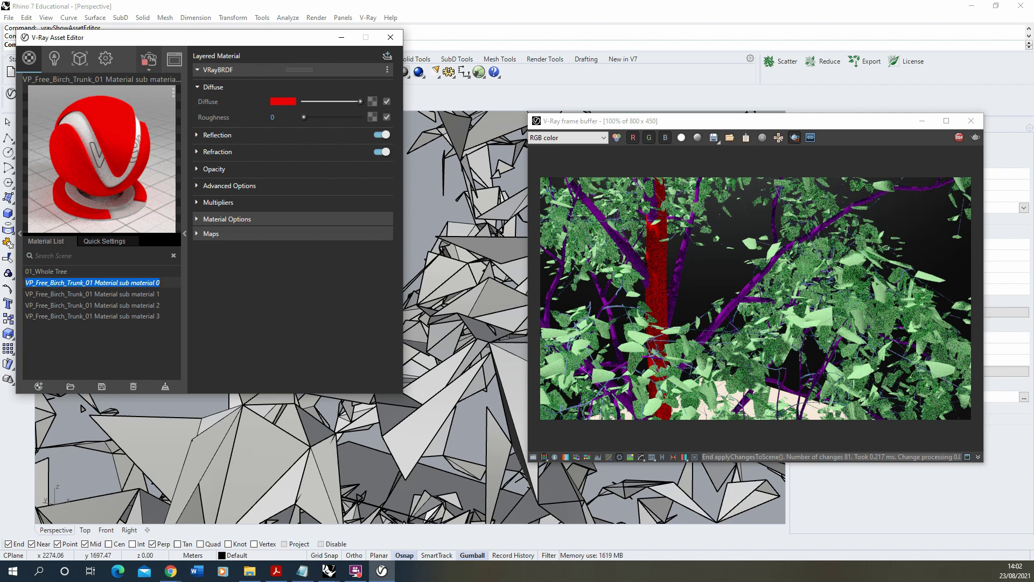
text(Tr)
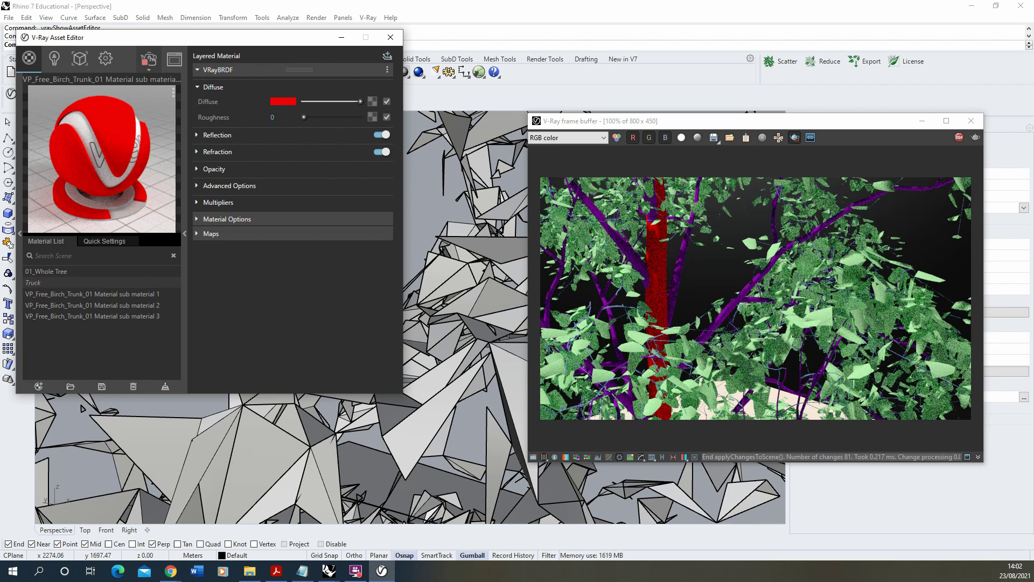
text(uck)
key(BackSpace)
key(BackSpace)
text(nk)
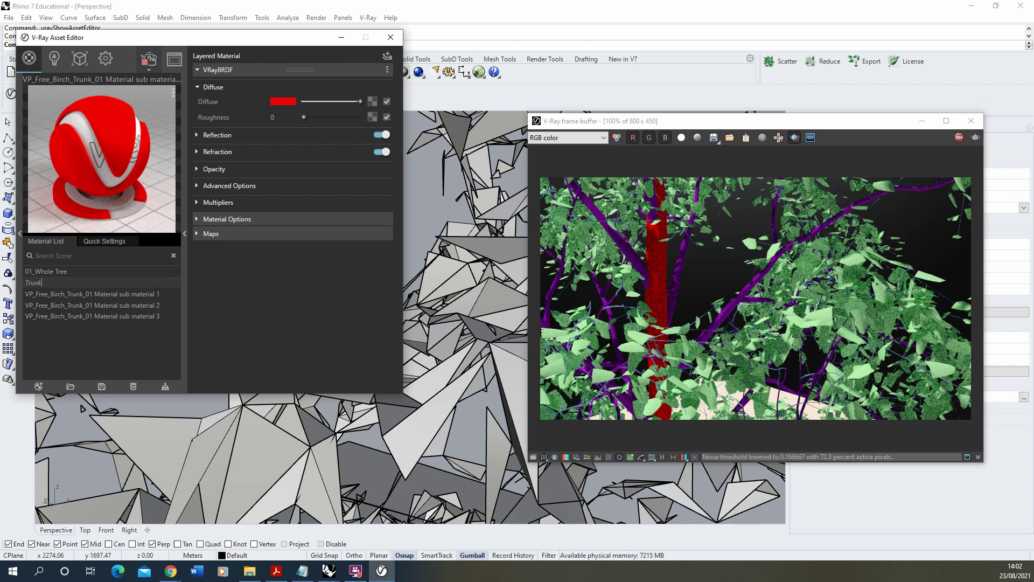
- Set the diffuse colour of sub material 1 to bright blue (R 0, G 0.233, B 1) and rename the material as Stem
click(58, 294)
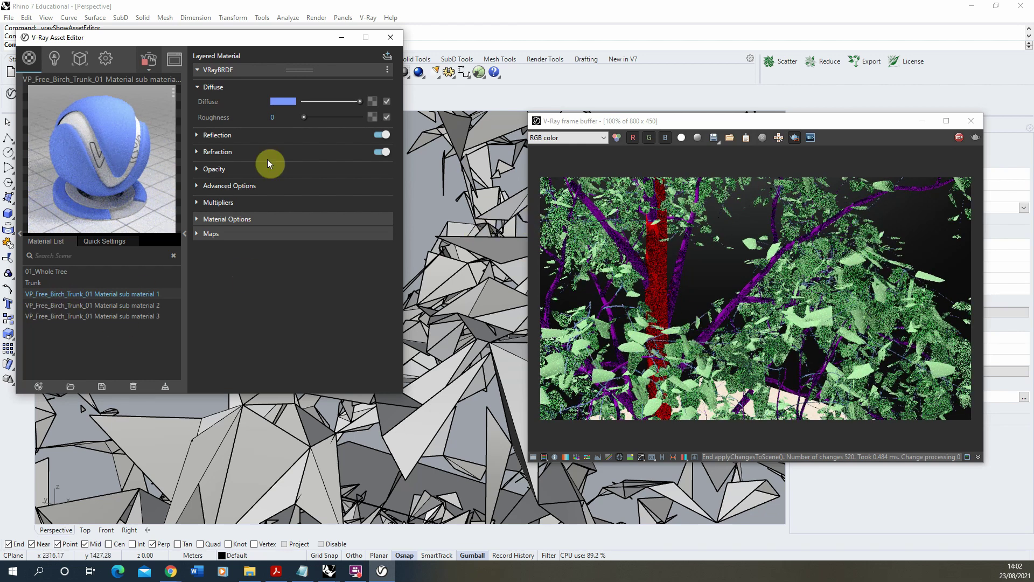
click(283, 102)
drag(319, 270, 587, 235)
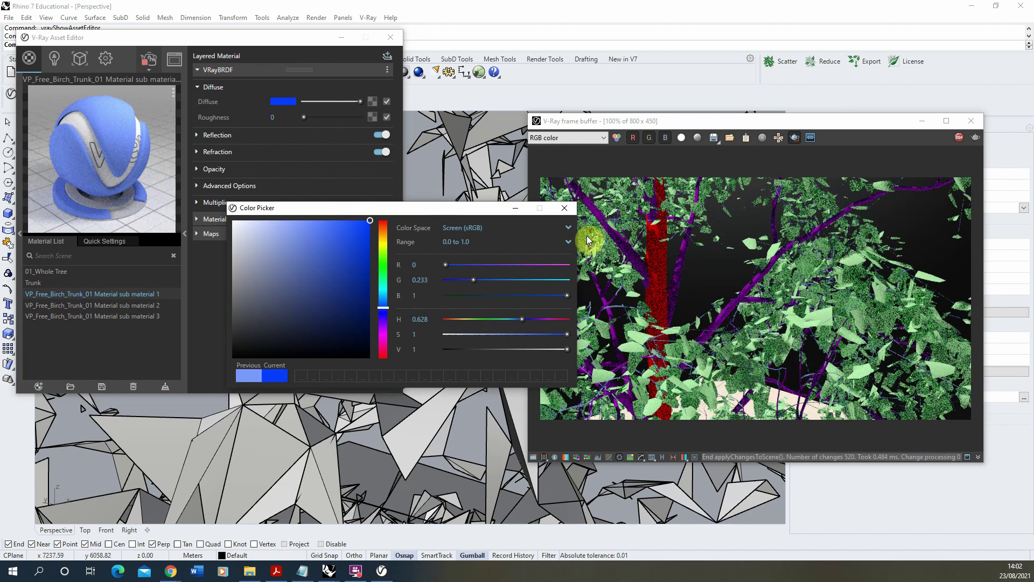
click(564, 210)
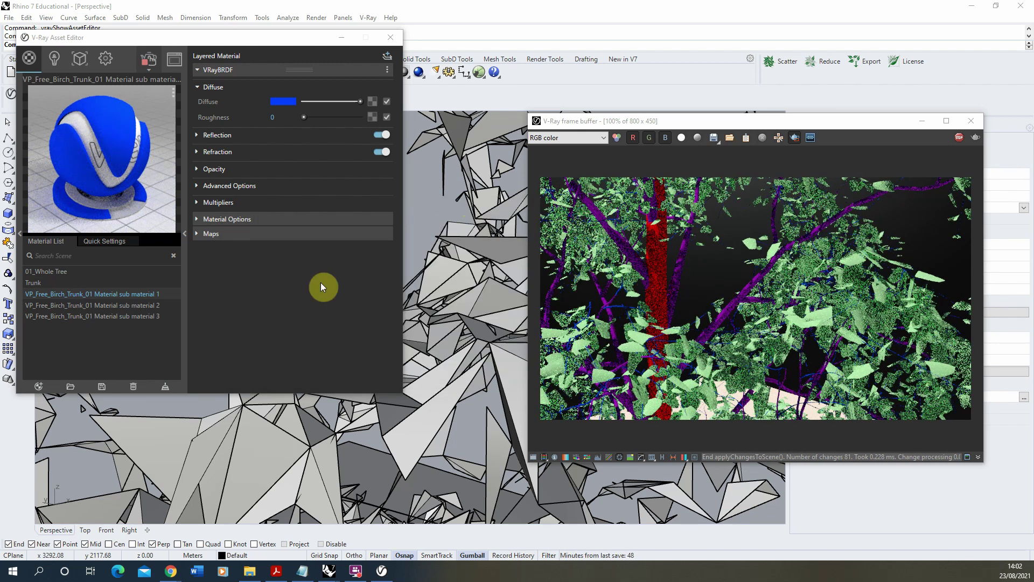
double_click(170, 293)
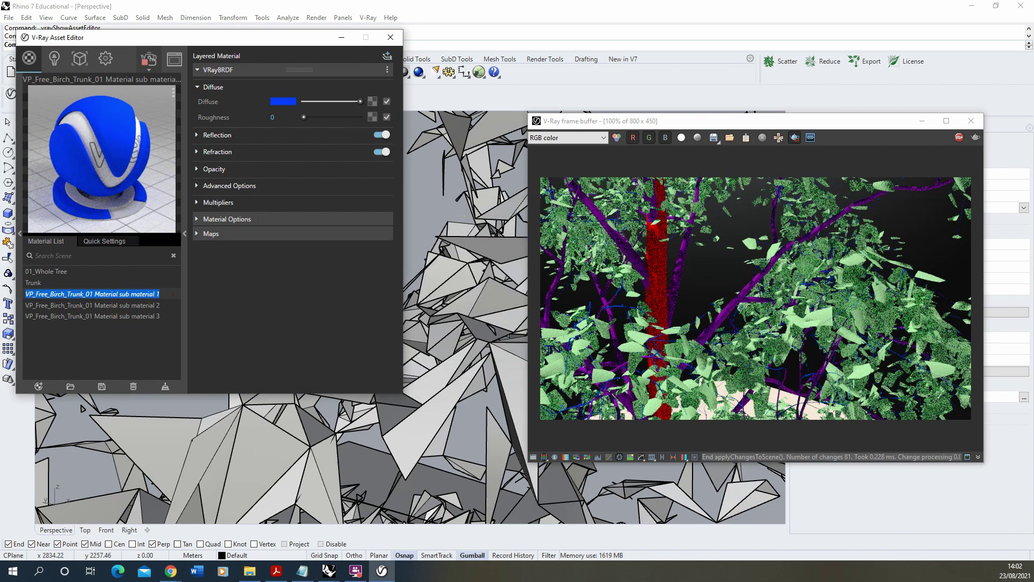
text(Stem)
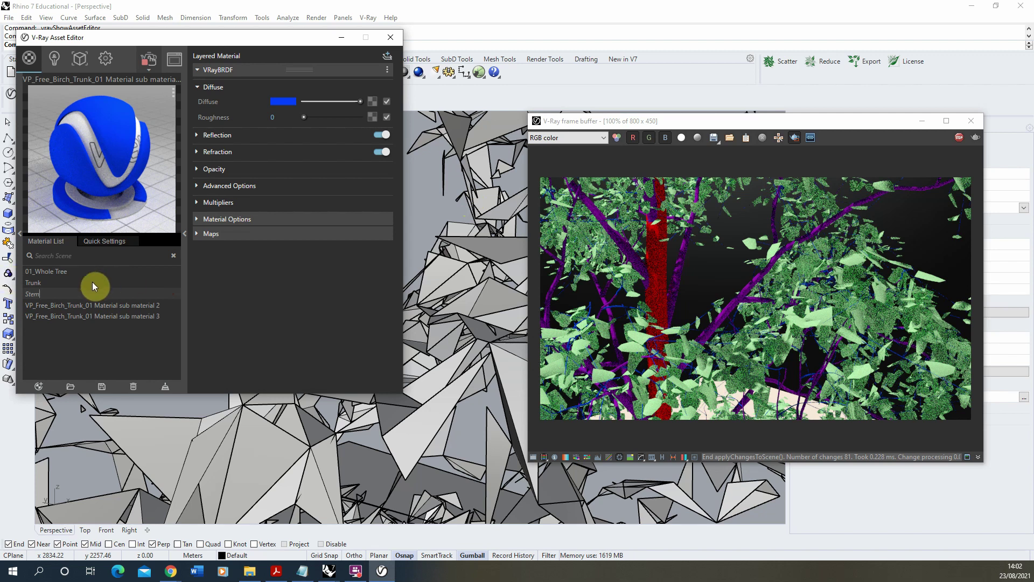
- Rename sub material 2 as Branch and sub material 3 as Leaf
double_click(102, 305)
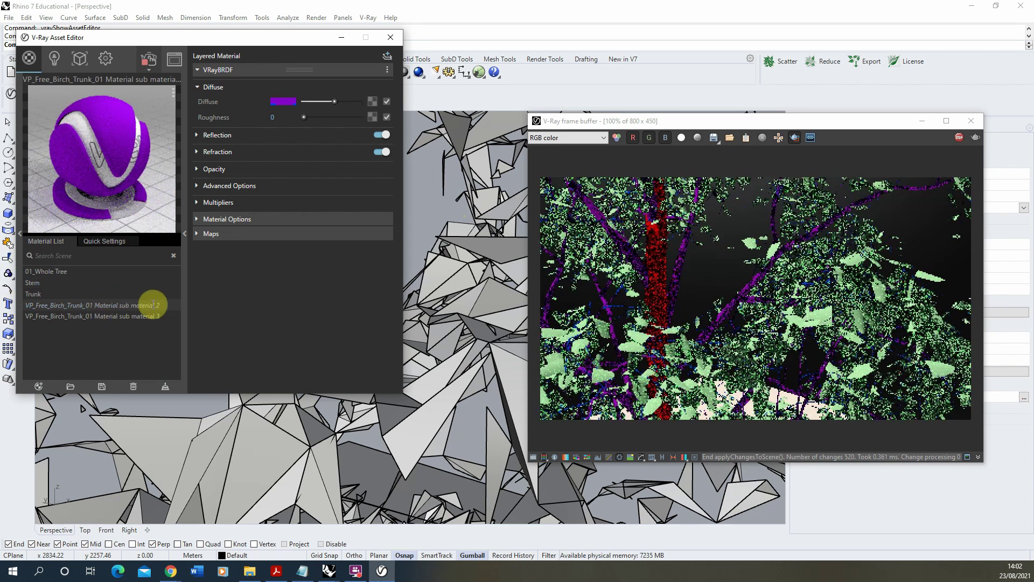
text(Branch)
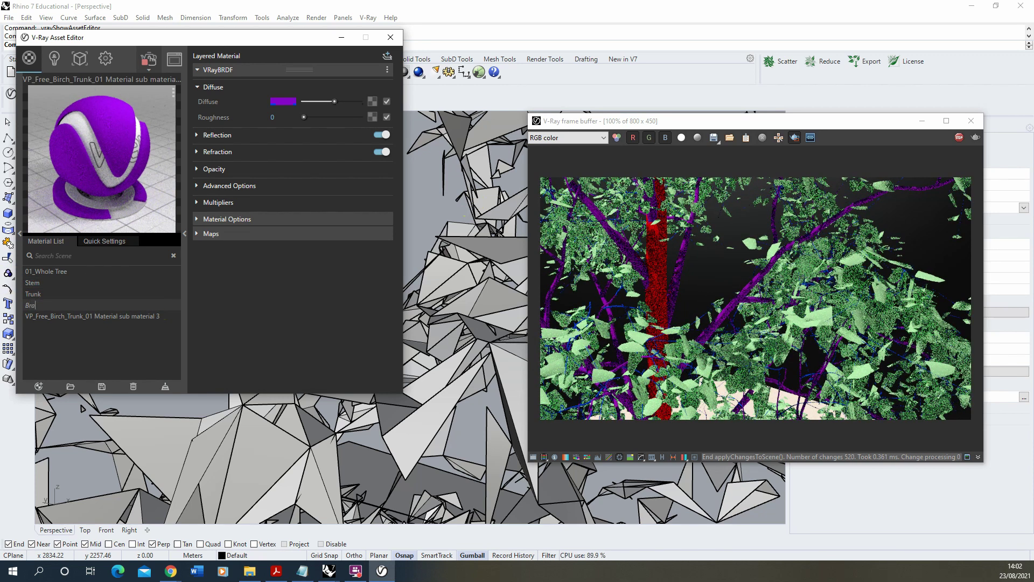
click(115, 317)
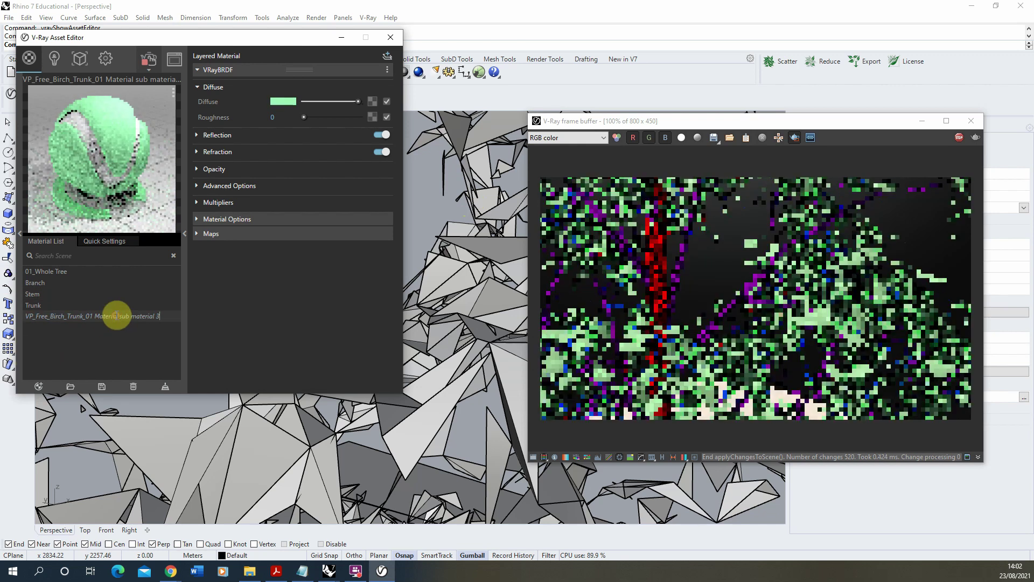
click(151, 316)
text(Leaf)
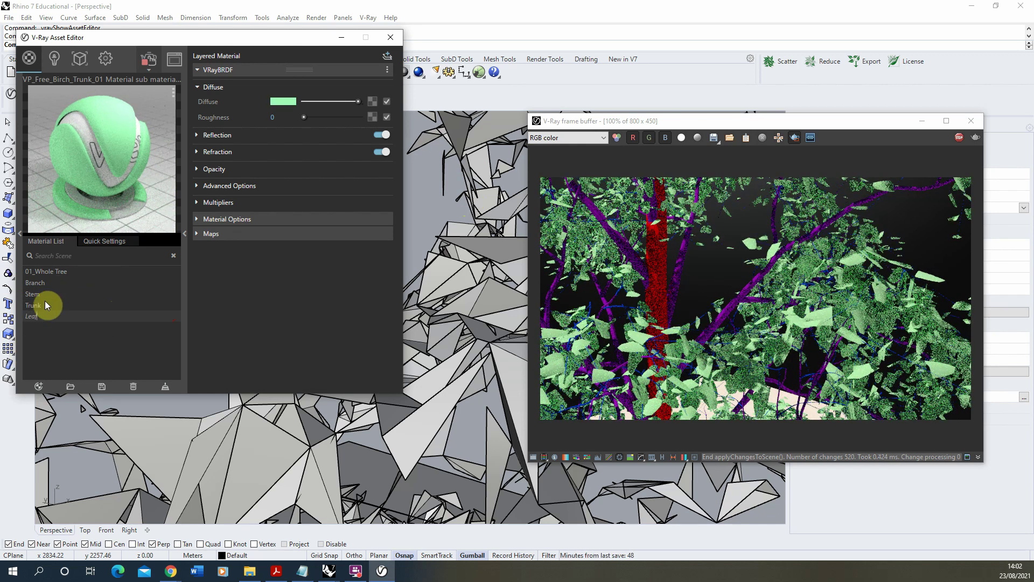
key(Return)
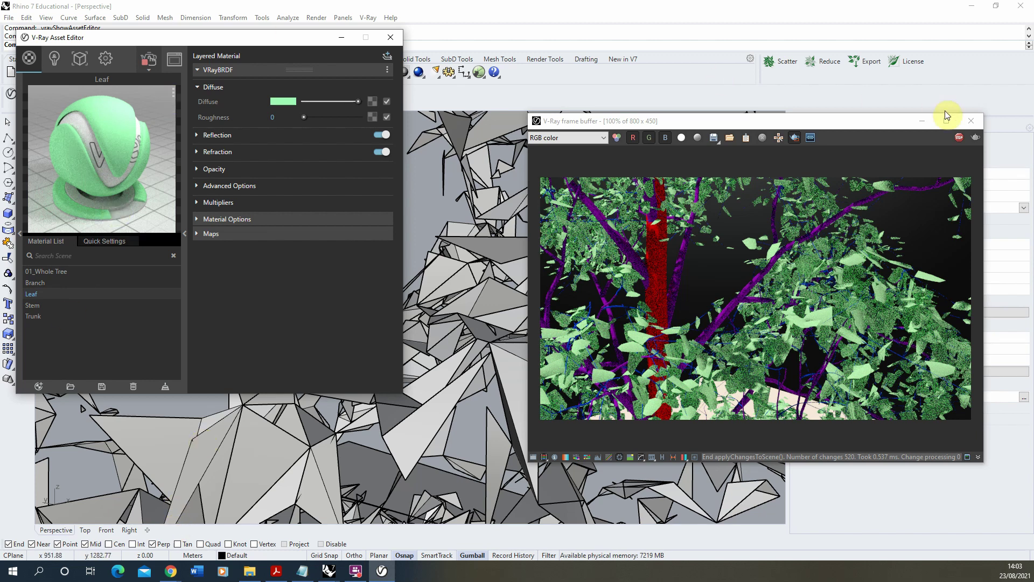
- Stop the interactive render and find the VP_Free_Birch_Leaf texture in File Explorer's birch trees folder, shown with extra large icons
click(959, 137)
click(221, 565)
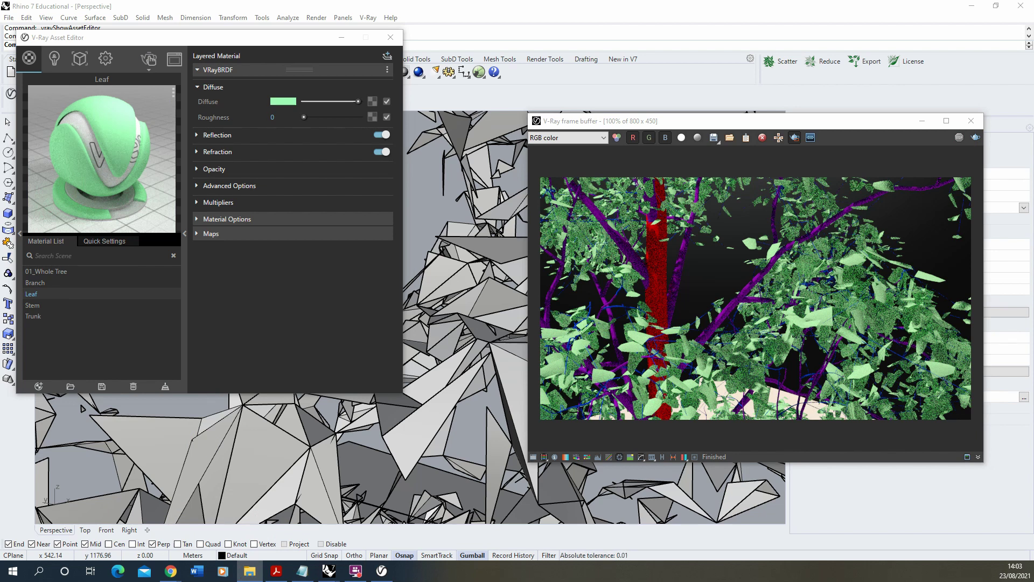
click(249, 570)
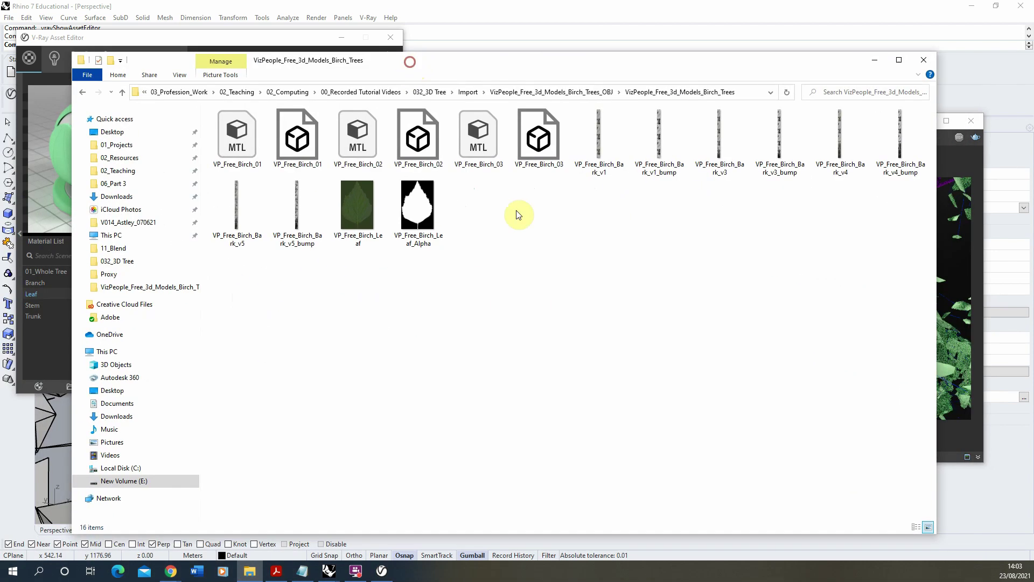
right_click(585, 302)
mouse_move(646, 310)
click(744, 310)
scroll(606, 301, down, 3)
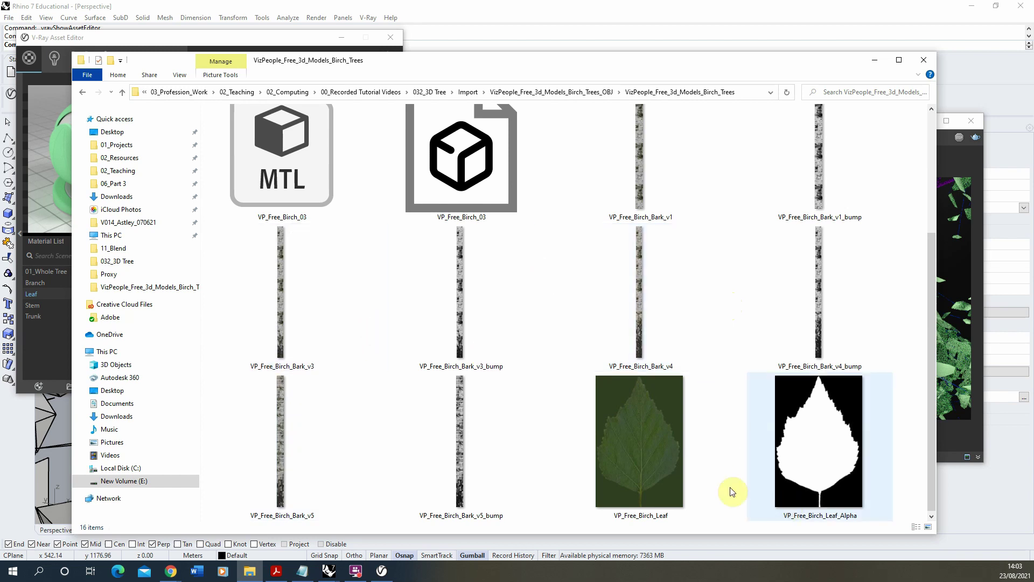
click(664, 446)
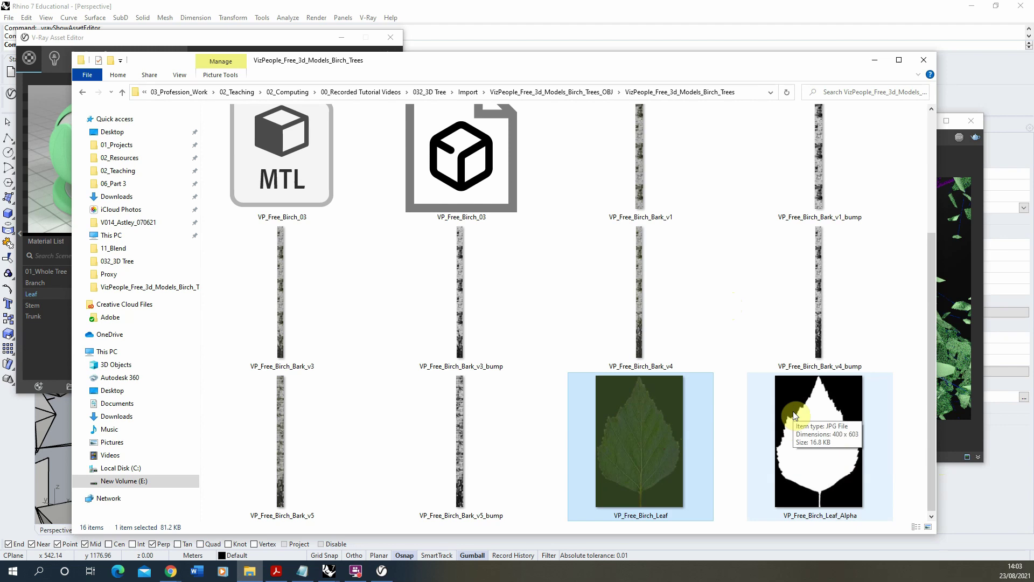
- Return to the V-Ray Asset Editor and assign the VP_Free_Birch_Leaf image as a bitmap to the Leaf material's diffuse colour
click(161, 37)
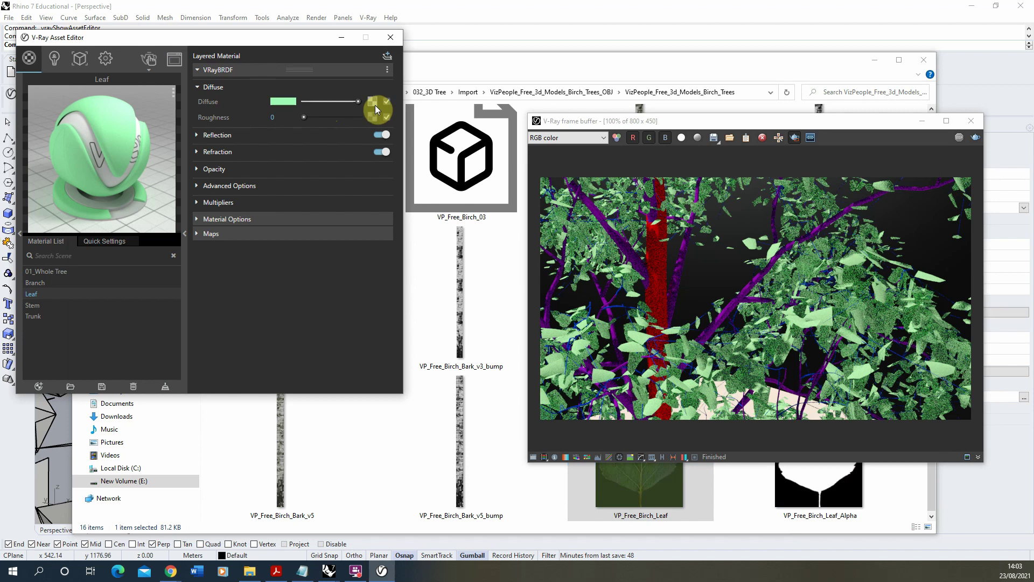
click(922, 121)
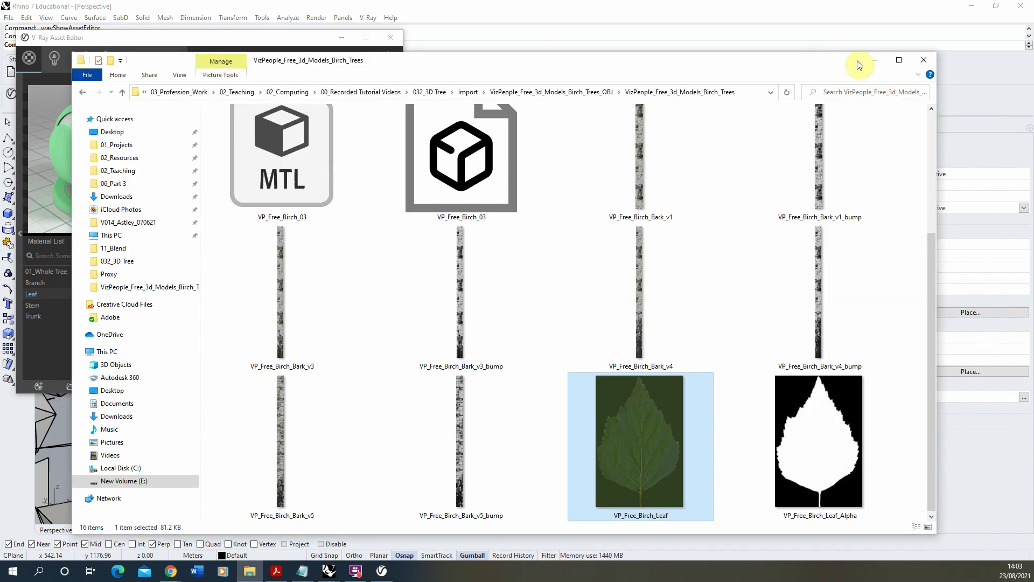
click(874, 59)
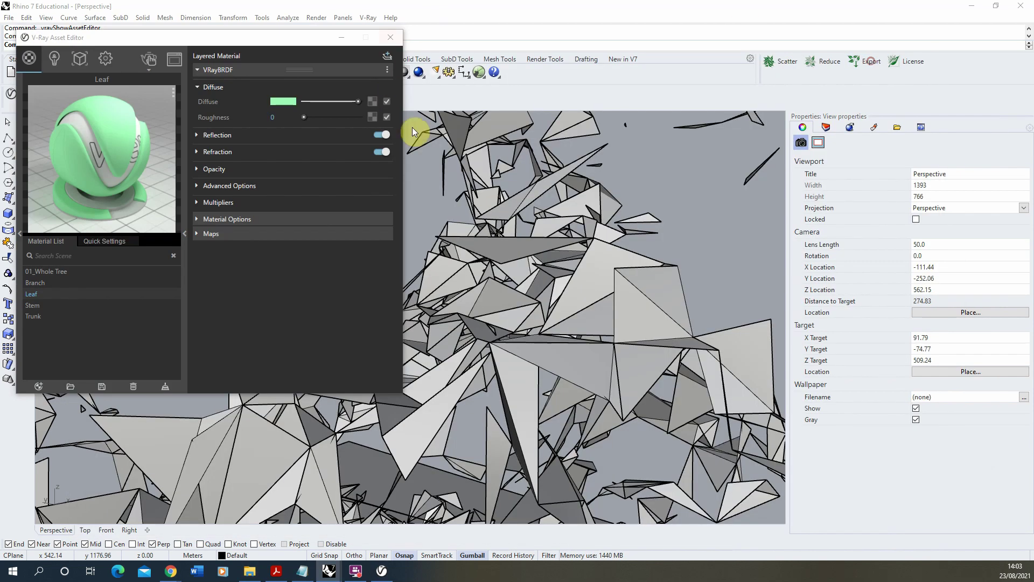
click(373, 101)
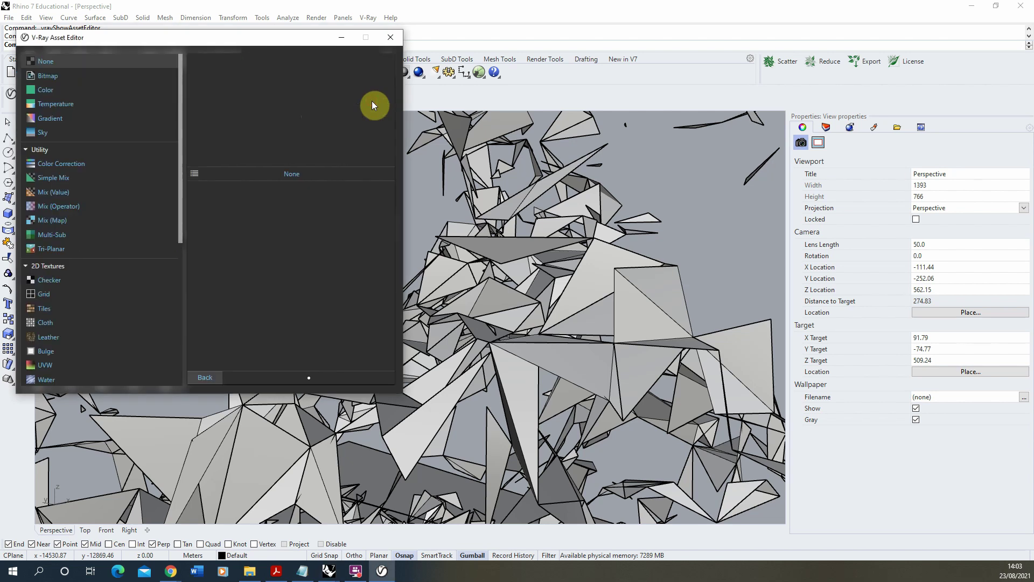
click(67, 76)
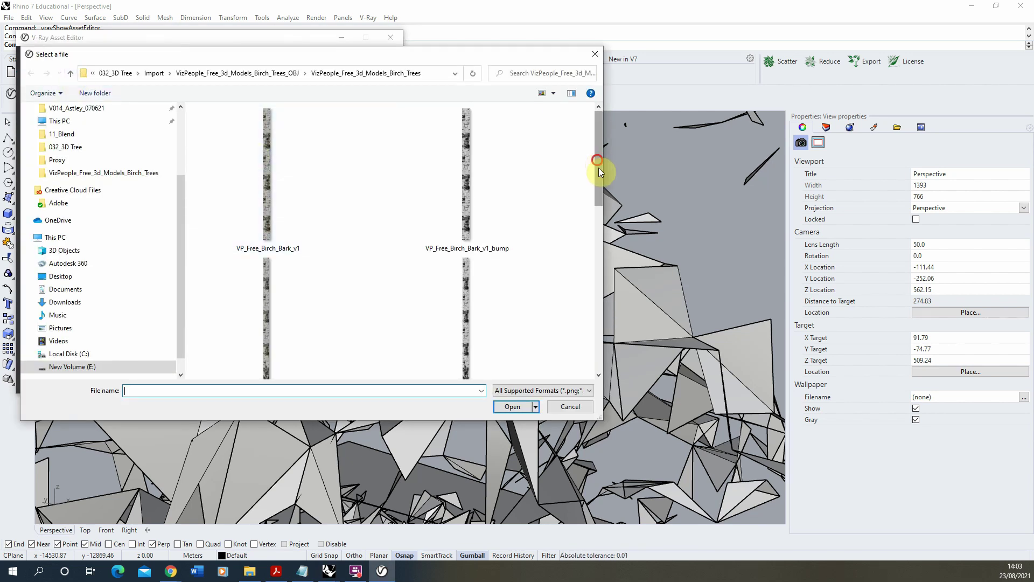
drag(599, 171, 597, 328)
click(260, 285)
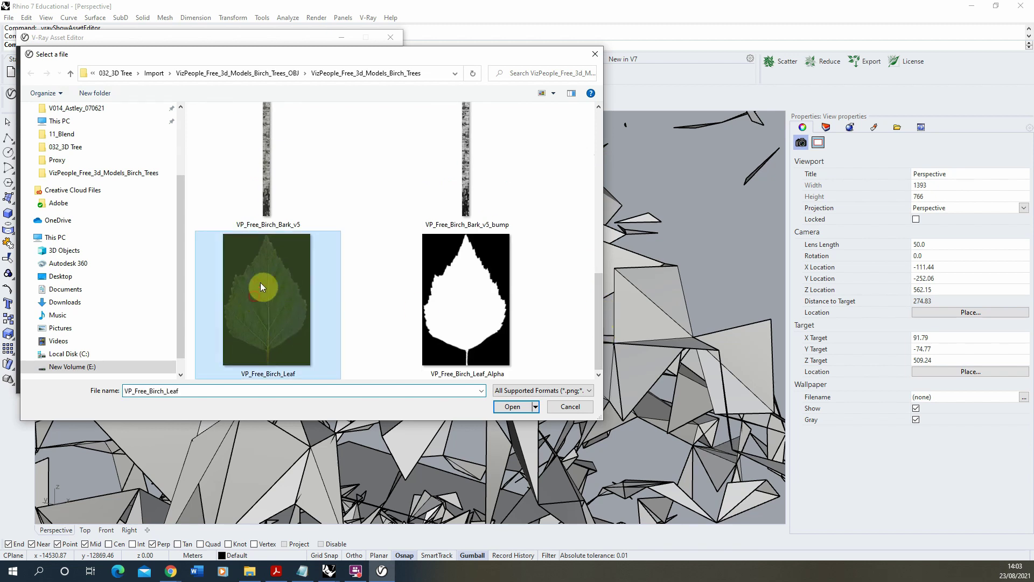
click(515, 406)
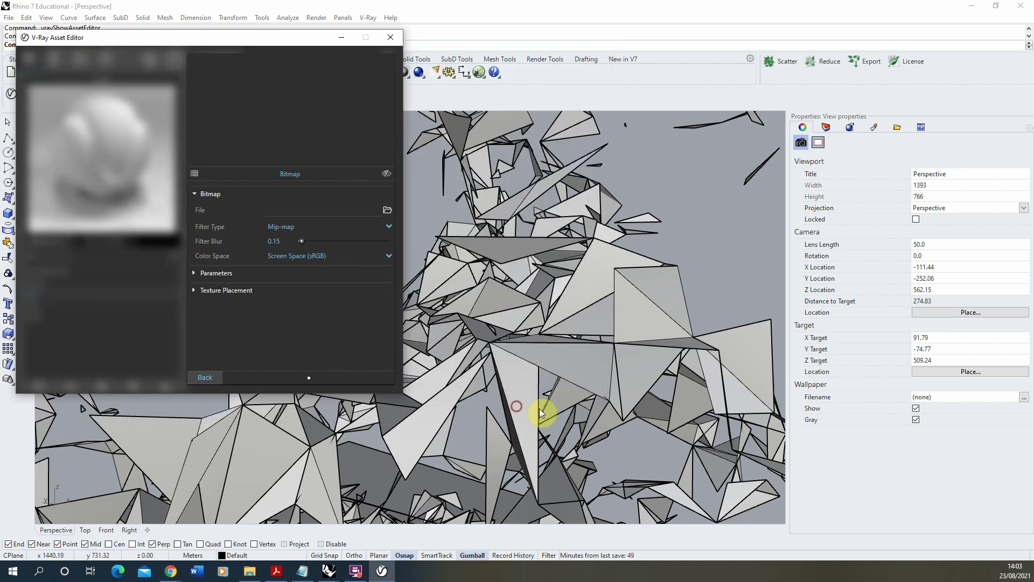
click(209, 377)
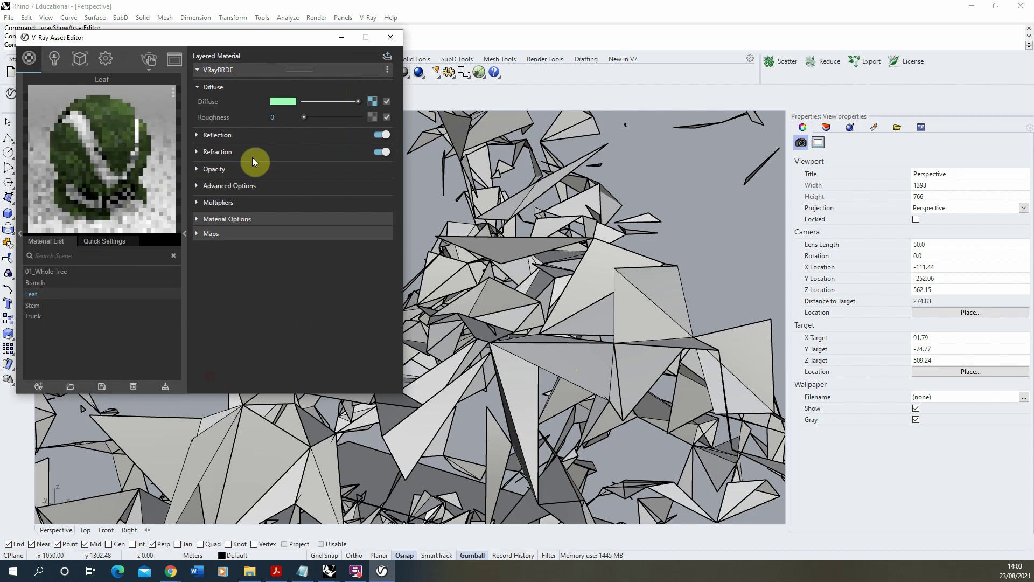
- Assign the VP_Free_Birch_Leaf_Alpha image as a bitmap to the Leaf material's opacity
click(213, 170)
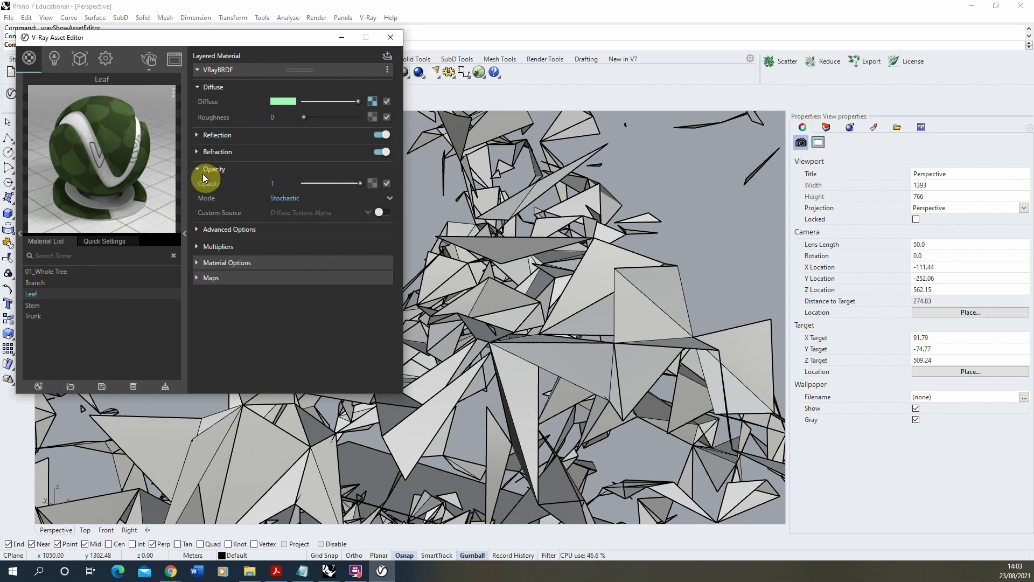
click(371, 183)
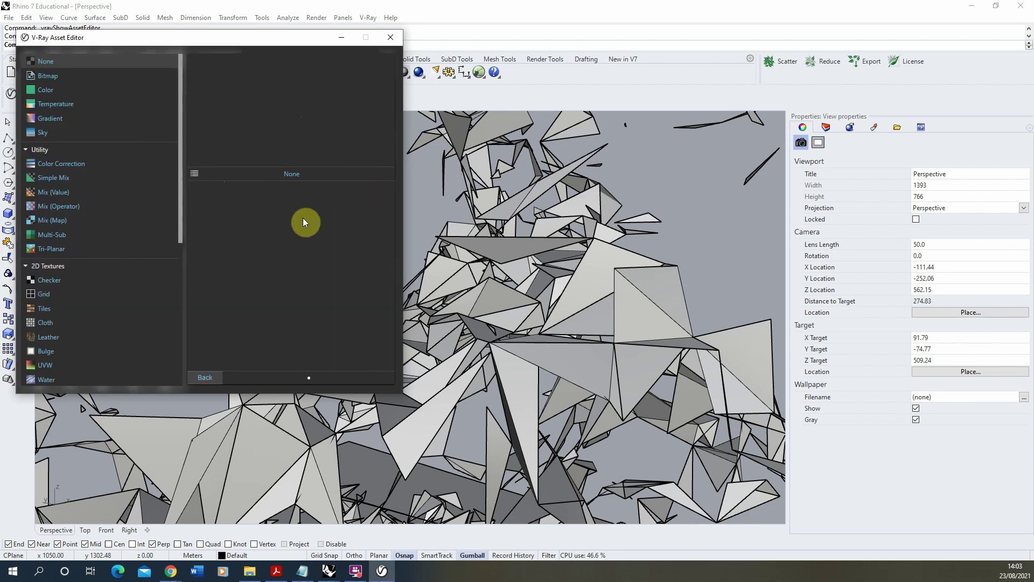
click(60, 77)
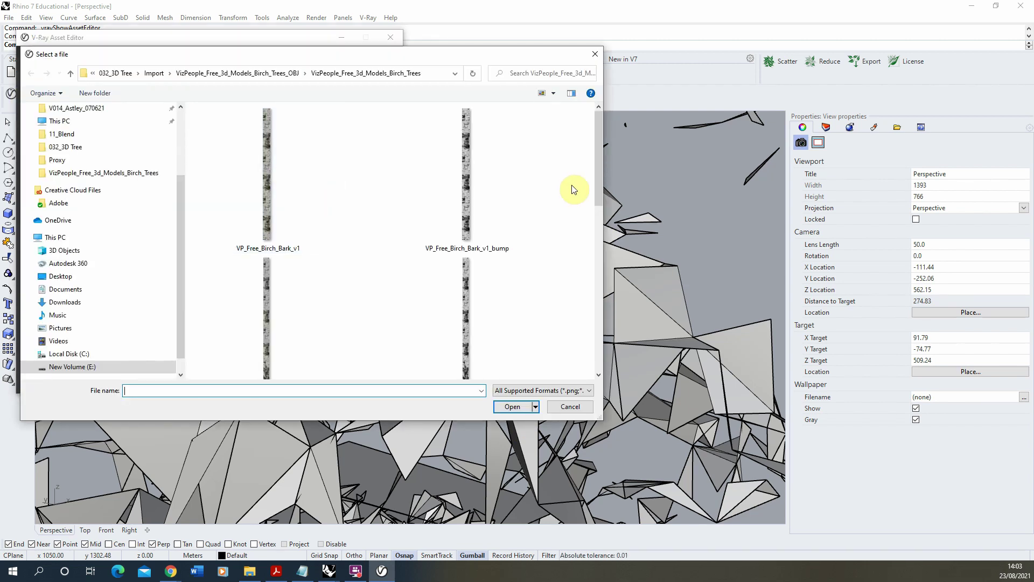
drag(600, 176, 602, 366)
click(451, 279)
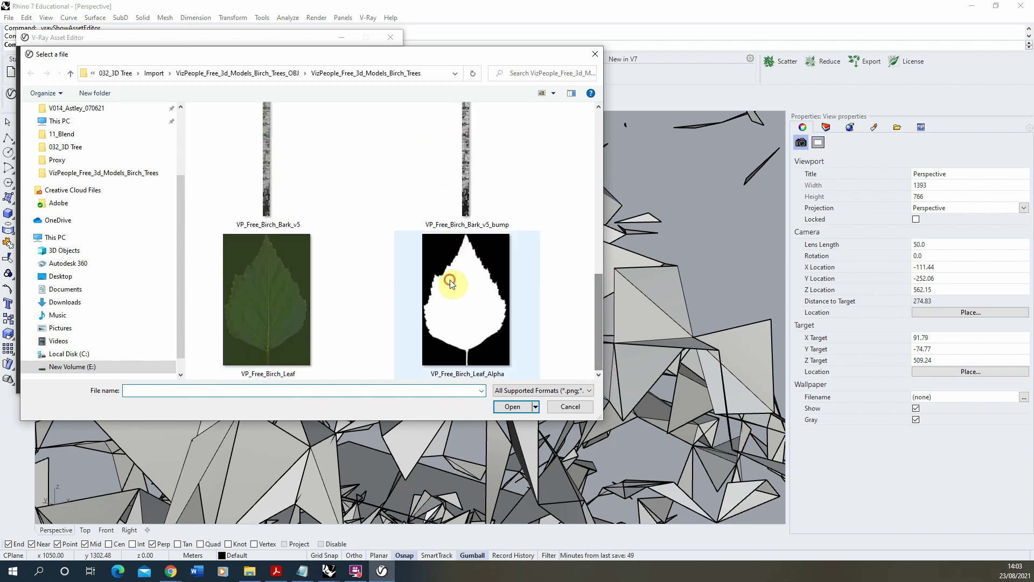
click(525, 407)
click(208, 377)
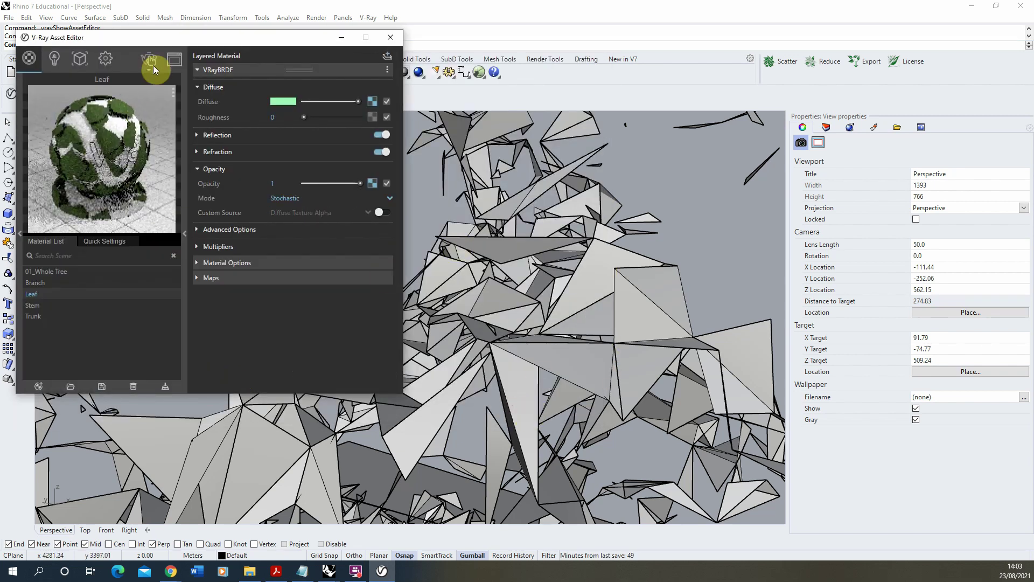
- Start the interactive render to check the foliage up close and raise the Leaf material's reflection colour from black to grey
click(146, 63)
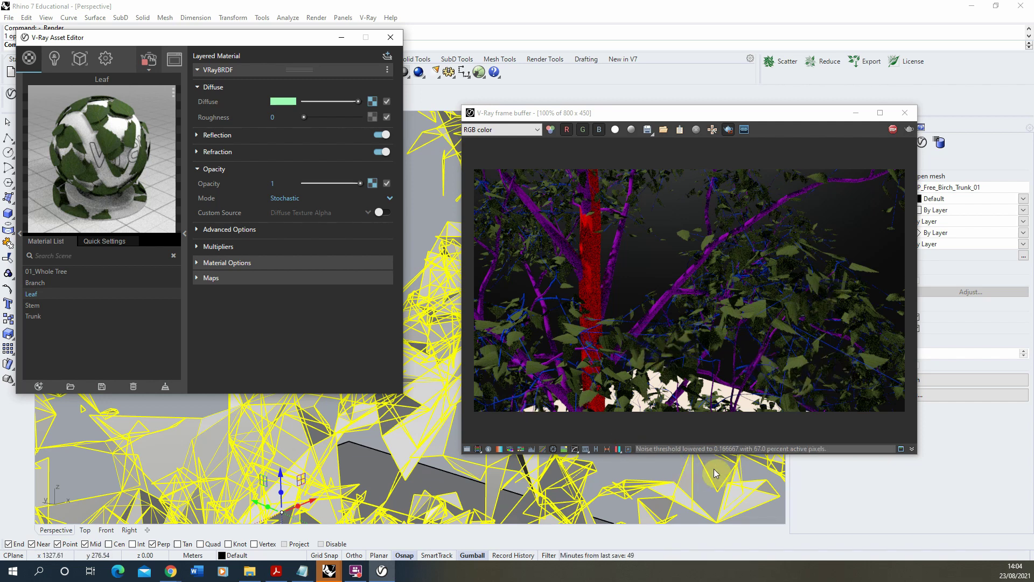
right_drag(408, 379, 385, 481)
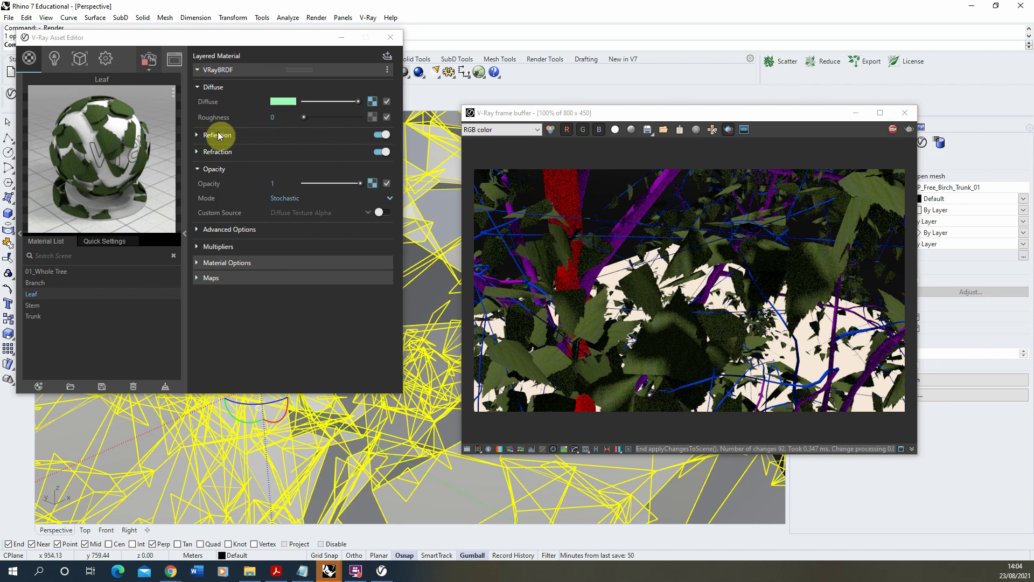
click(231, 135)
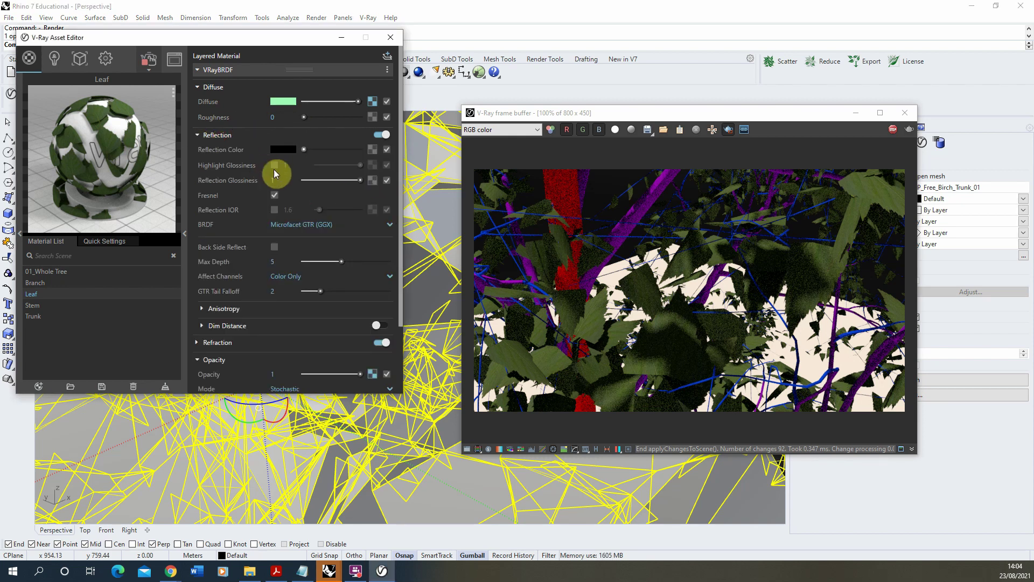
drag(314, 150, 319, 150)
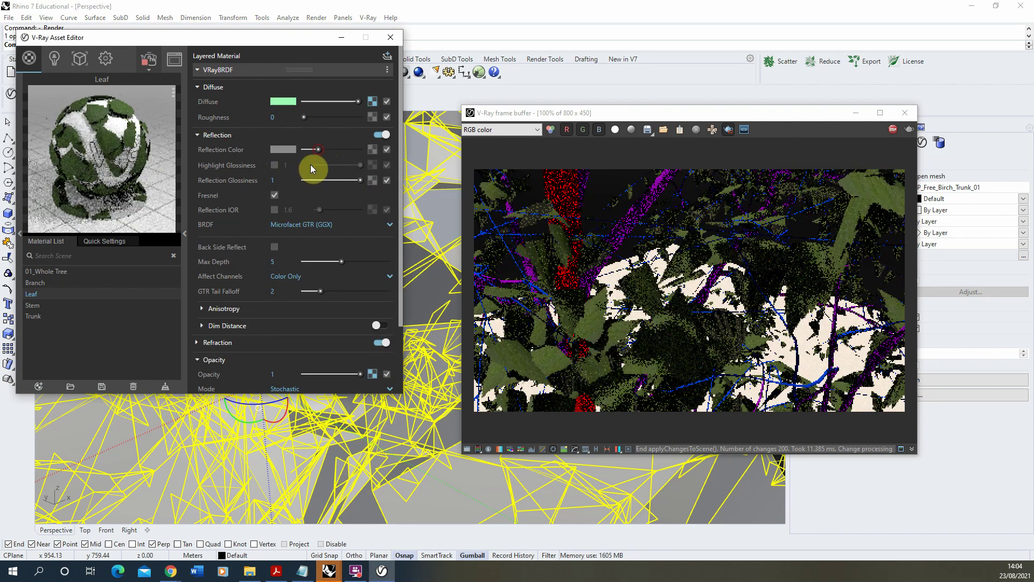
click(214, 135)
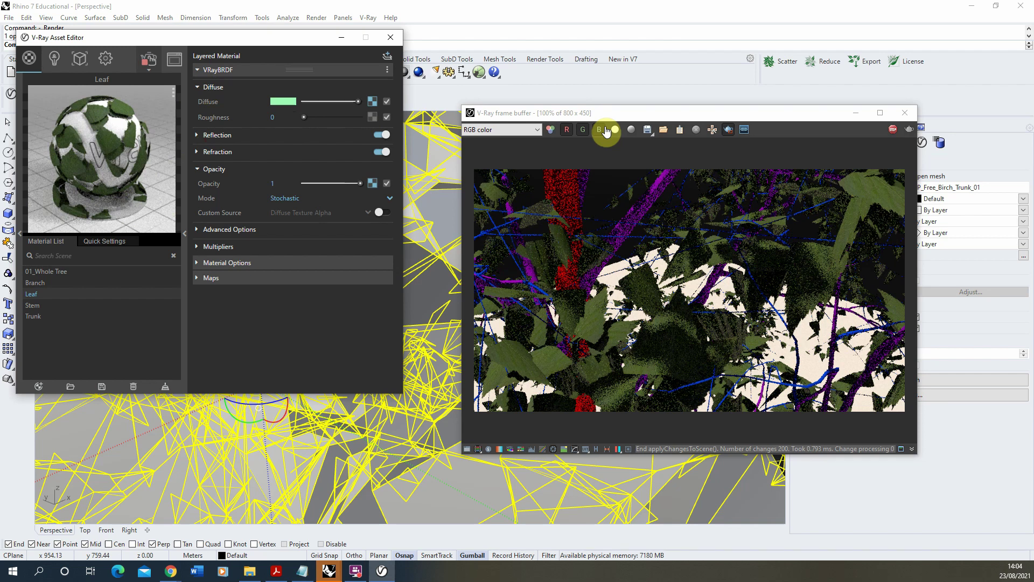
- Assign the VP_Free_Birch_Bark_v5 image as a bitmap to the Trunk material's diffuse colour
click(48, 322)
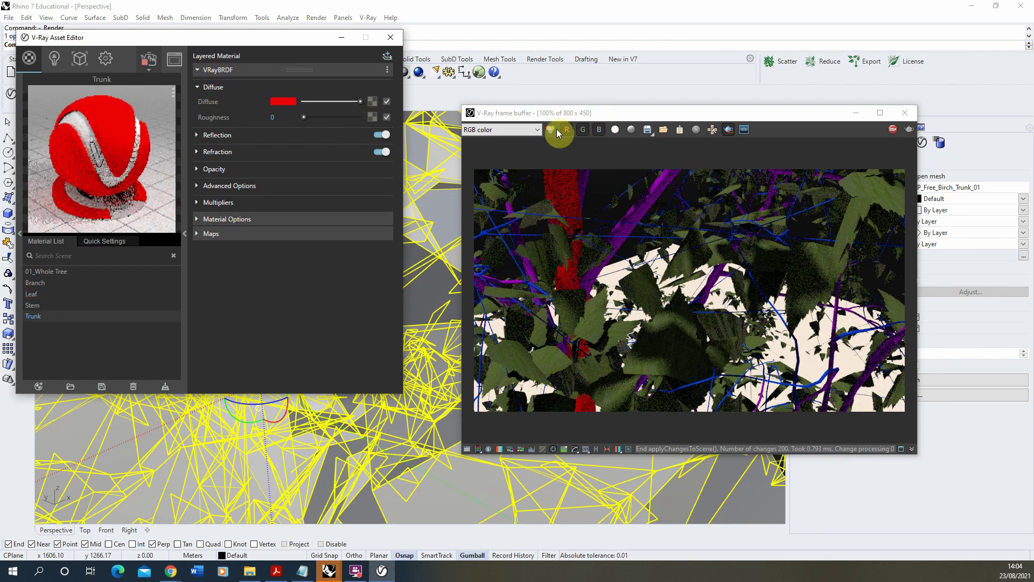
click(862, 115)
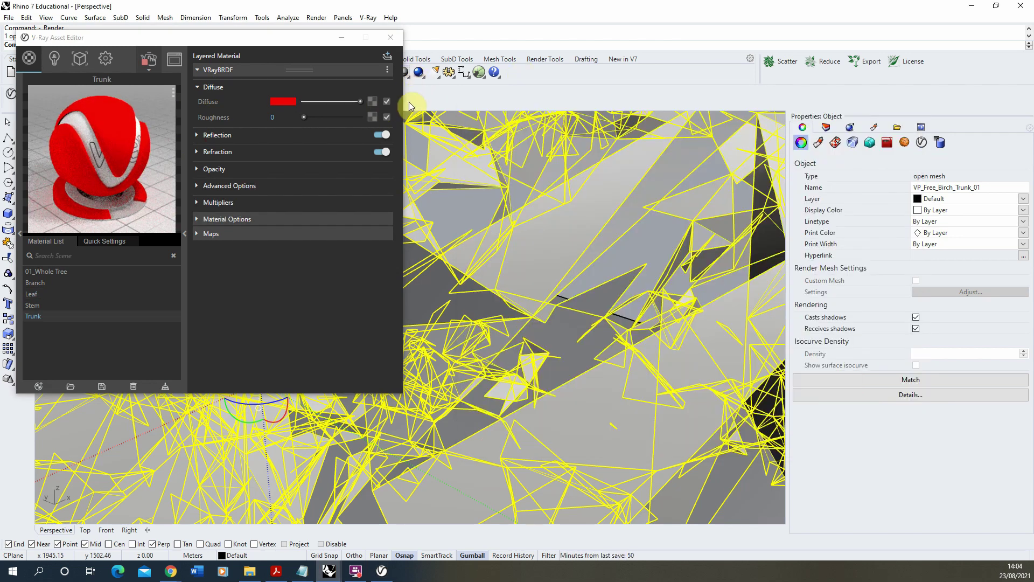
click(372, 101)
click(33, 75)
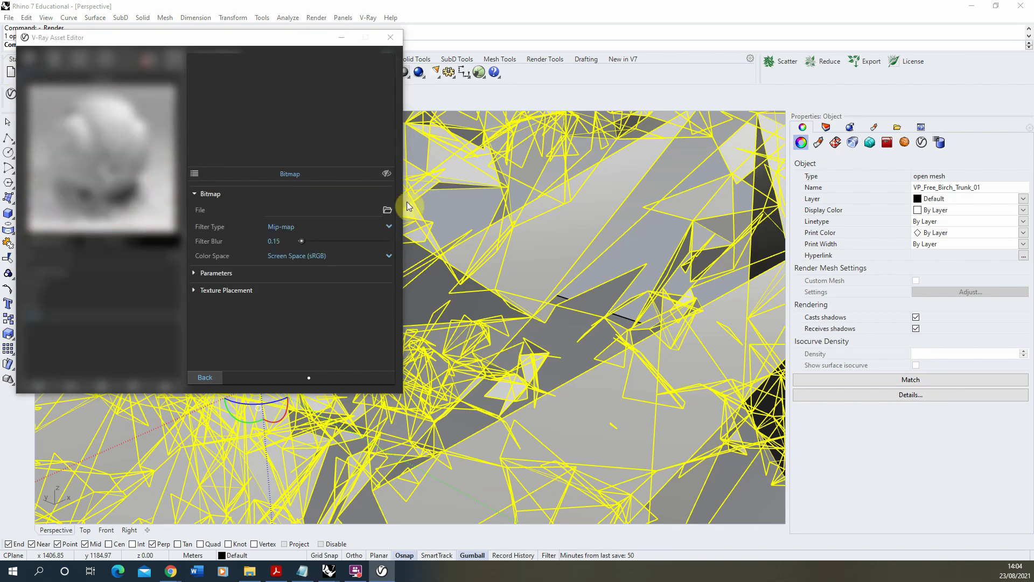
scroll(386, 262, down, 5)
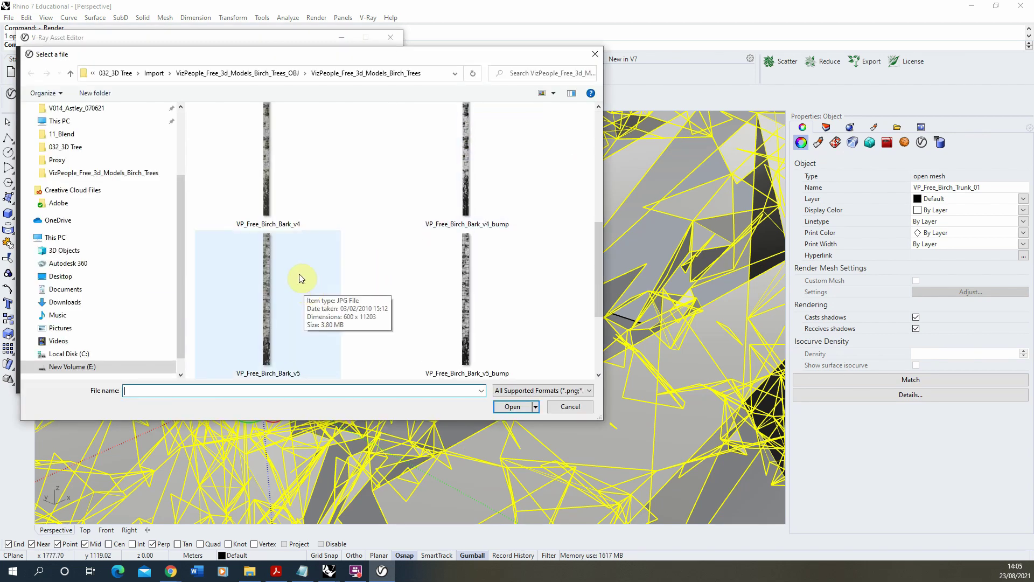
click(299, 274)
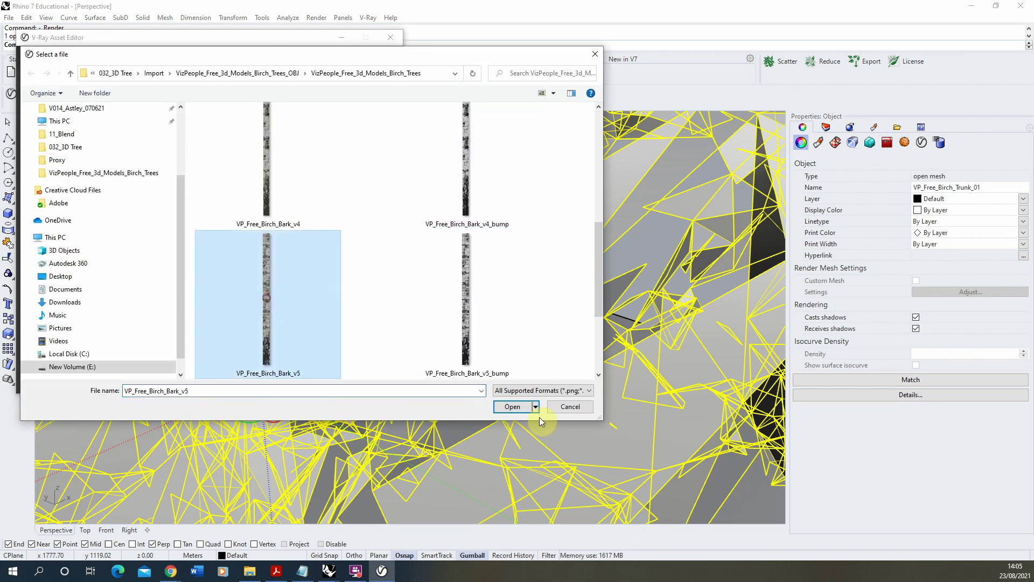
click(511, 406)
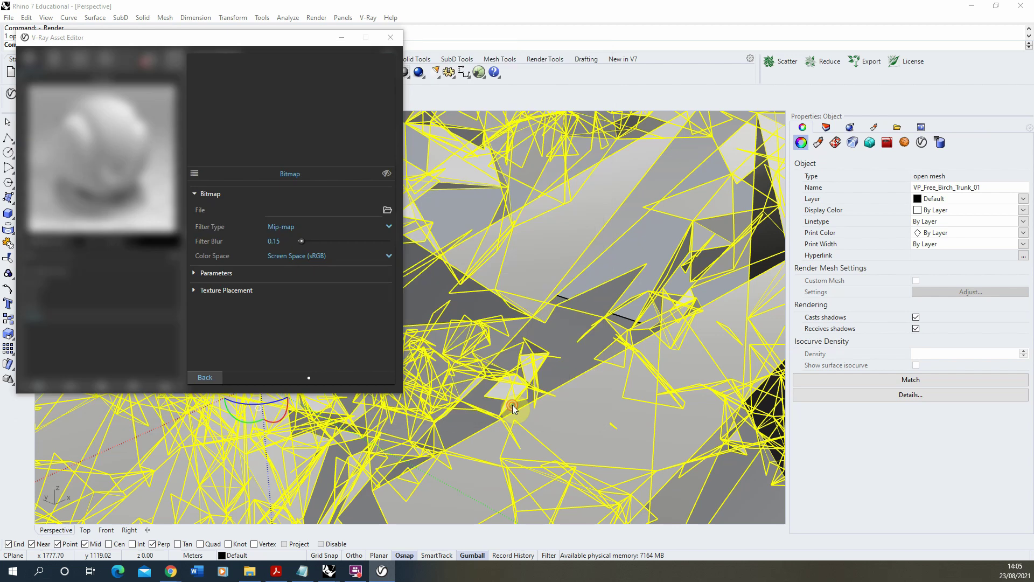
click(210, 376)
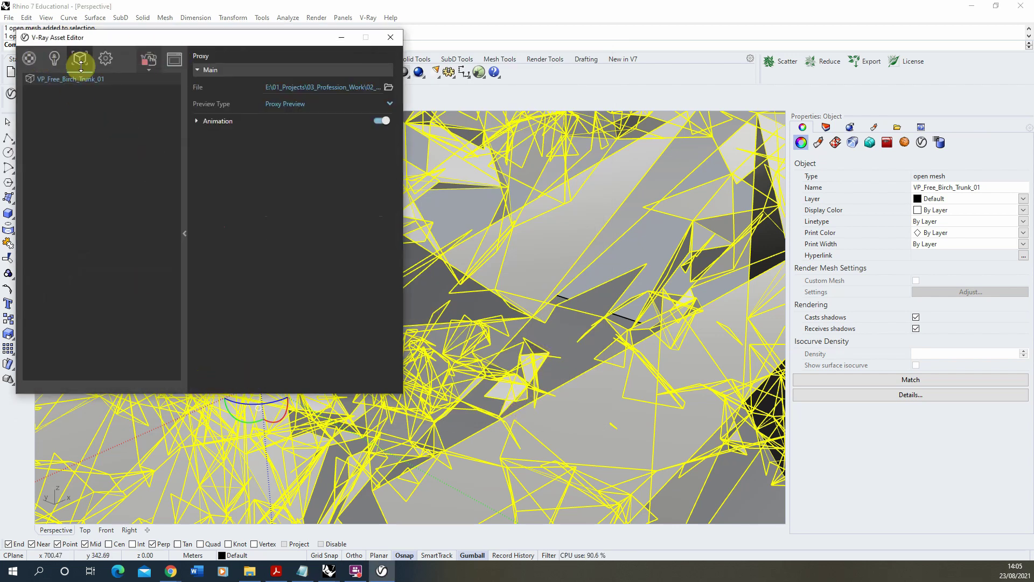
click(30, 58)
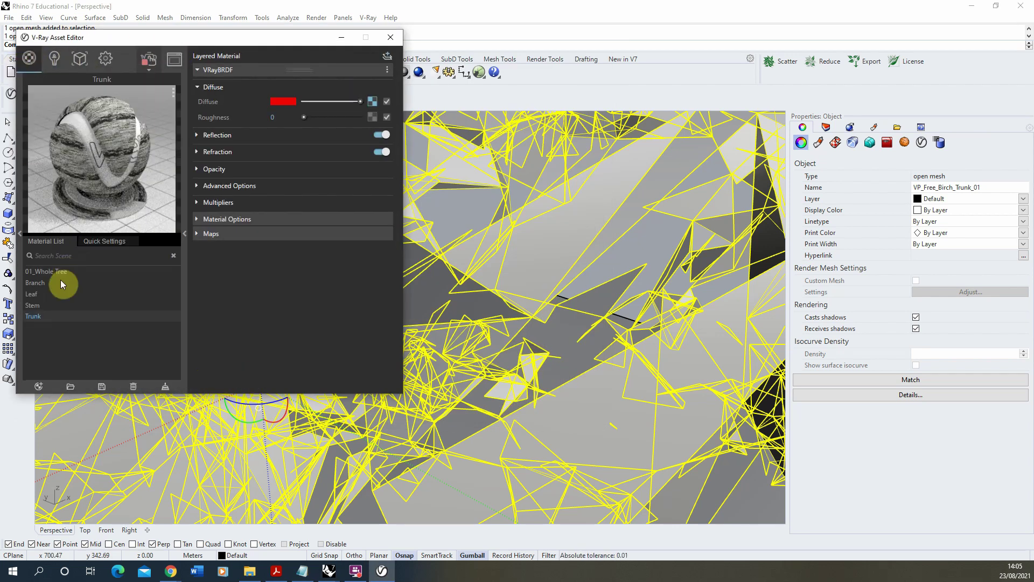
- Assign a birch bark image as a bitmap to the Branch material's diffuse colour
click(33, 293)
click(373, 101)
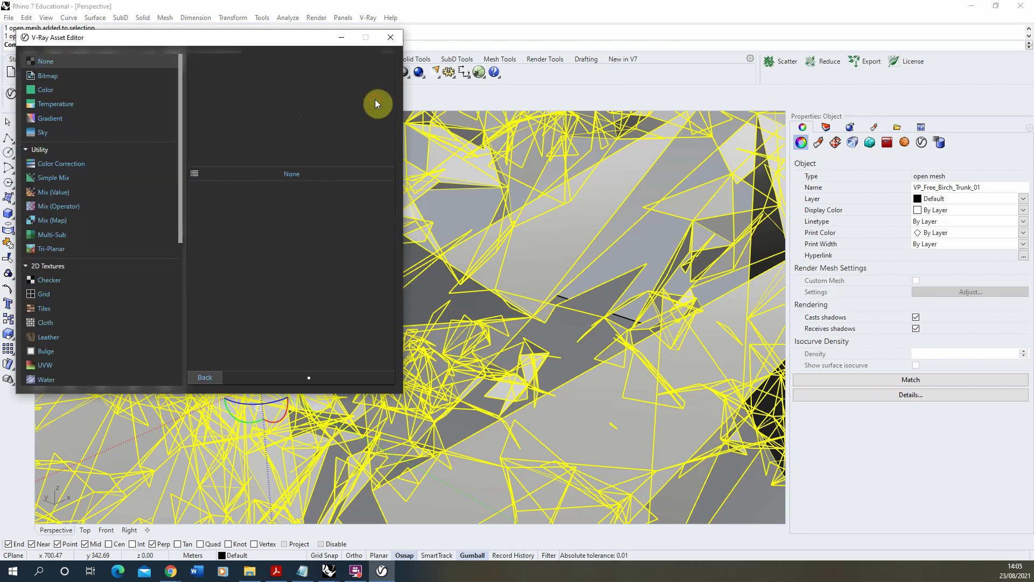
click(63, 77)
click(302, 156)
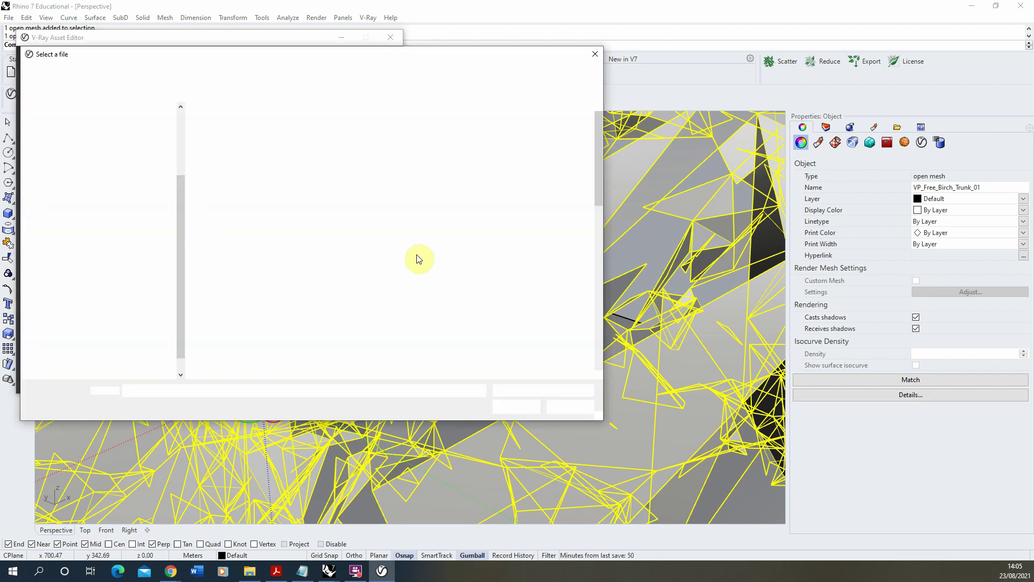
click(277, 315)
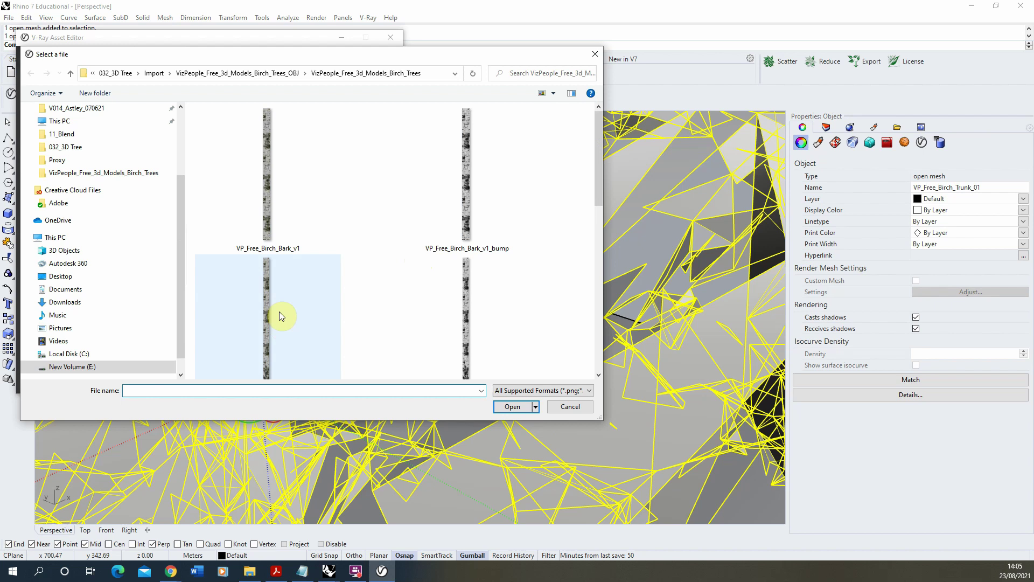
click(512, 407)
click(204, 376)
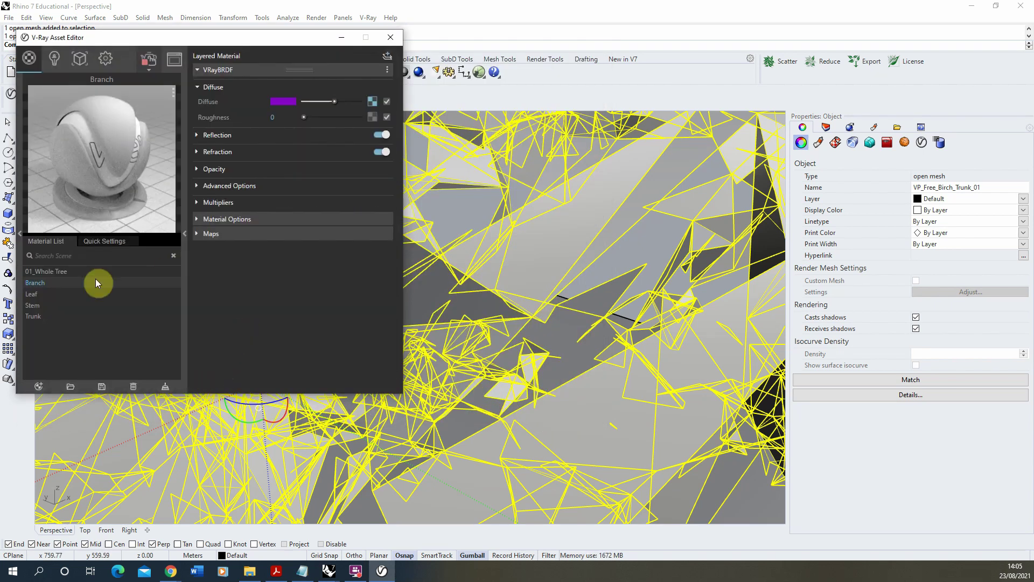
- Assign the VP_Free_Birch_Leaf image as a bitmap to the Stem material's diffuse colour
click(44, 305)
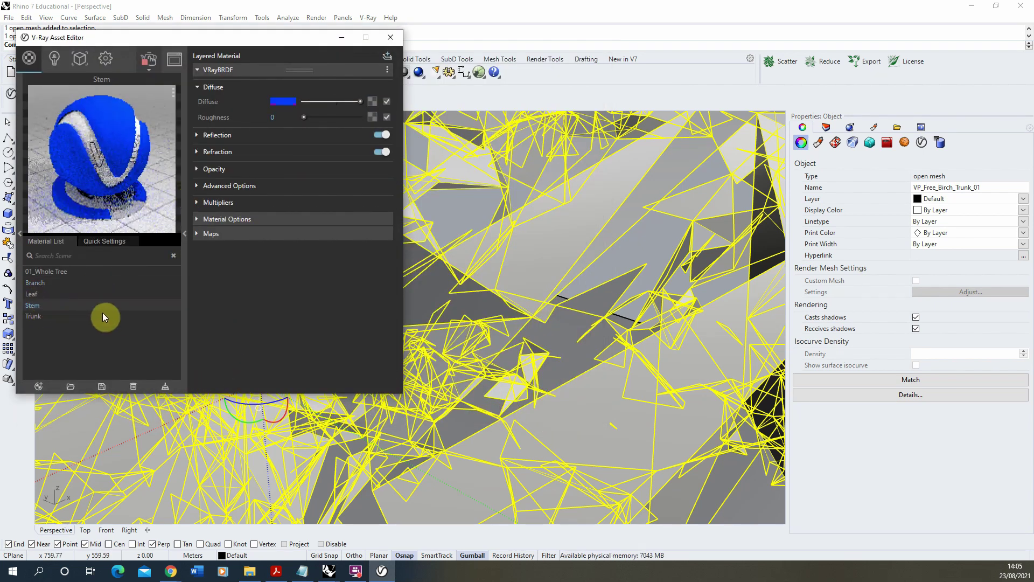
click(39, 293)
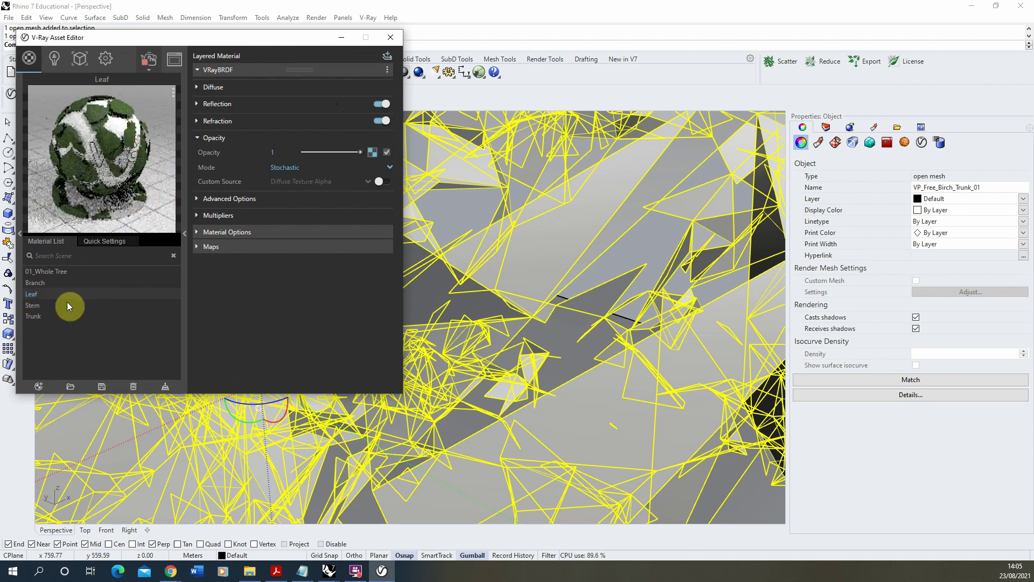
click(45, 305)
click(372, 102)
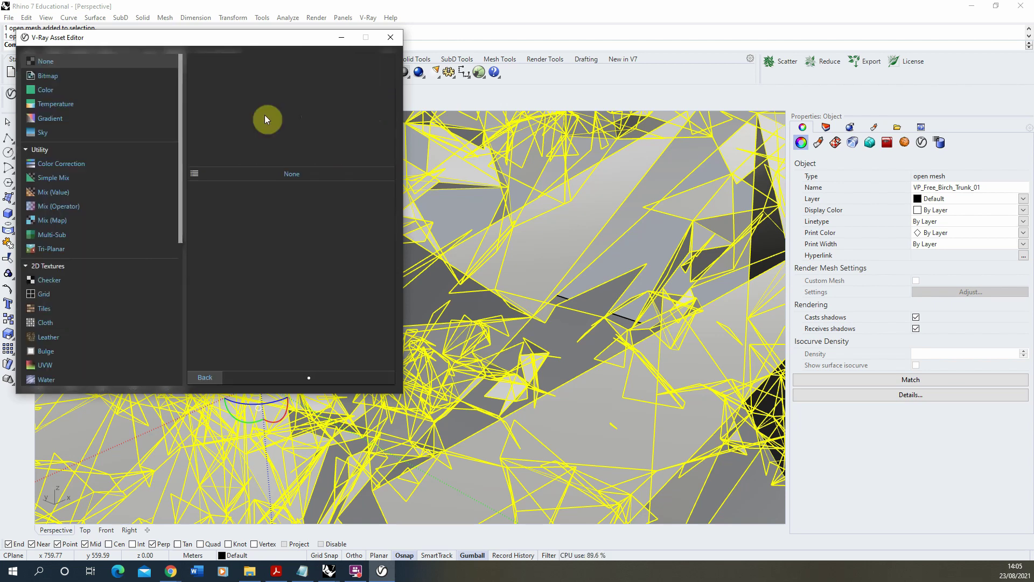
click(79, 75)
click(316, 210)
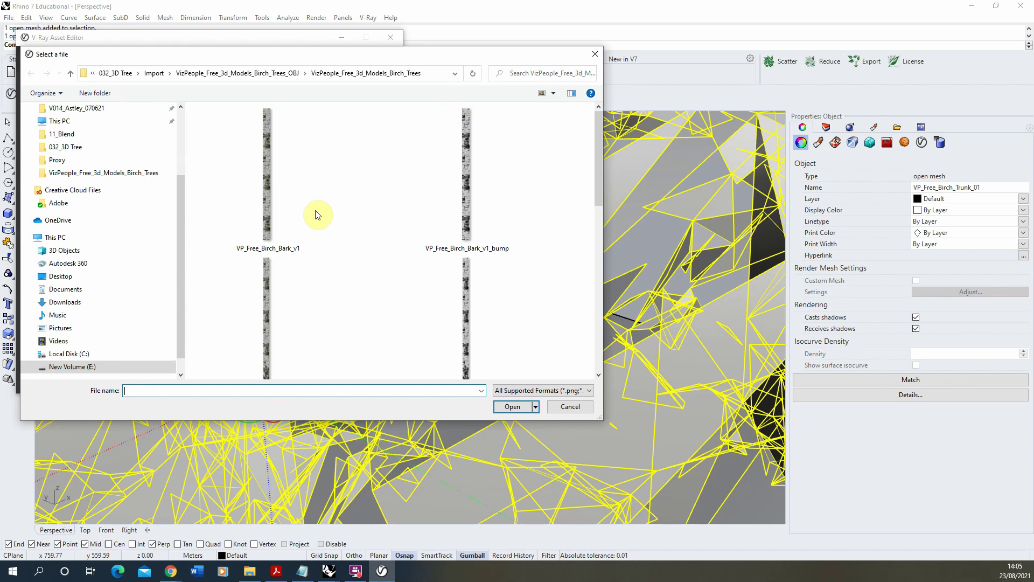
drag(596, 167, 544, 342)
click(275, 314)
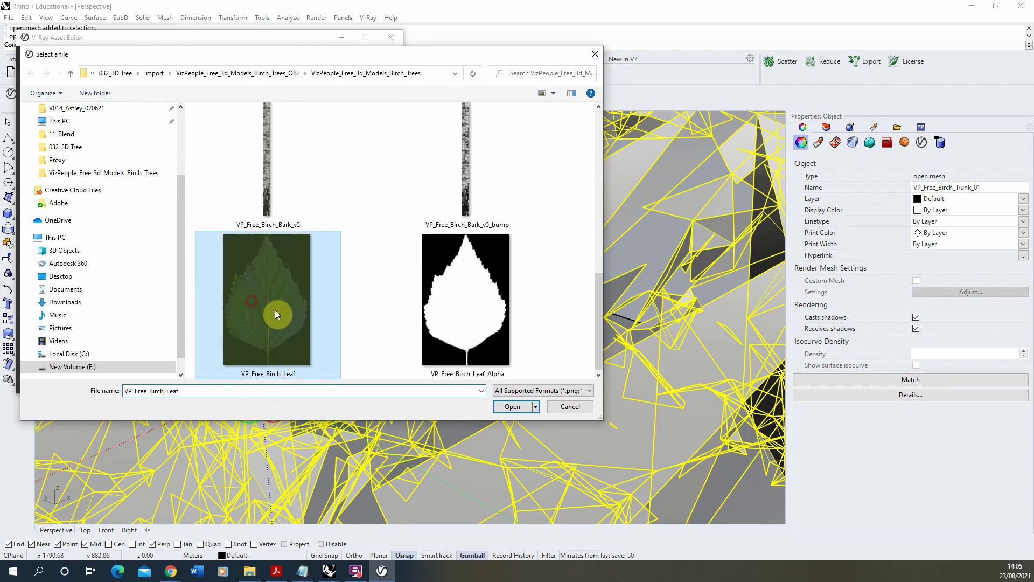
click(512, 406)
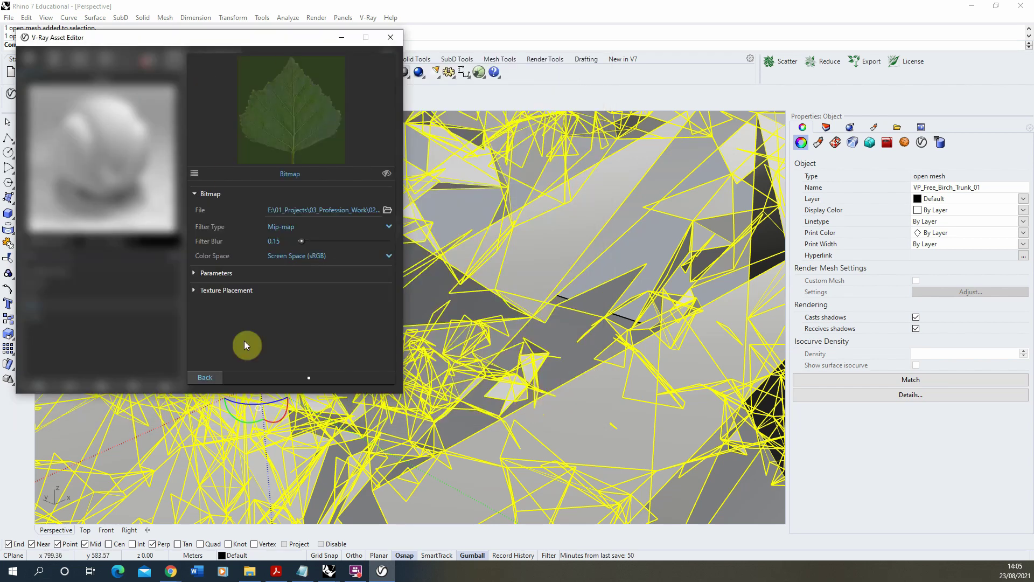
click(212, 377)
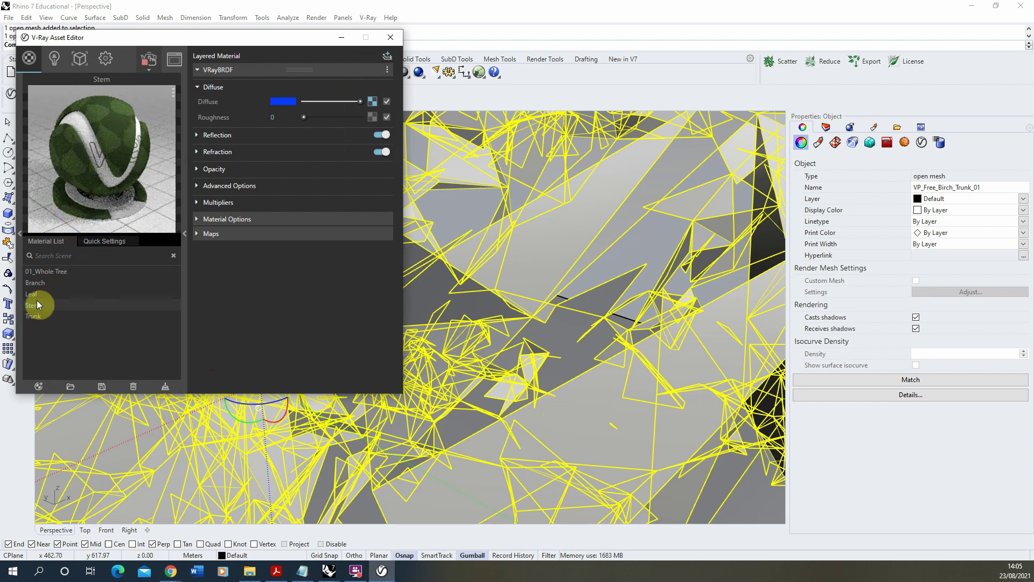
- Check the Branch, Leaf, Stem and Trunk material previews and inspect the whole tree in the interactive render
click(41, 283)
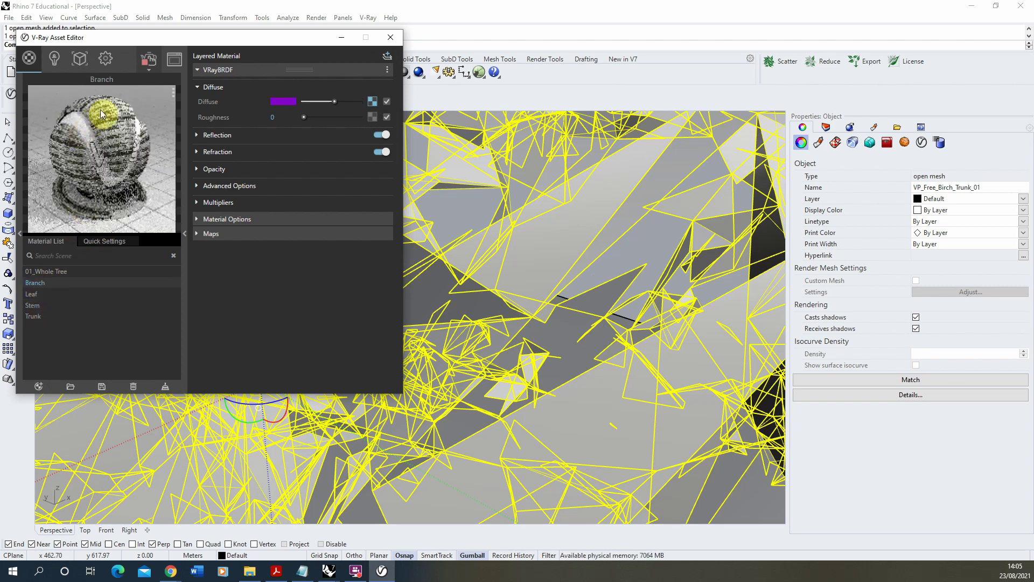
click(30, 295)
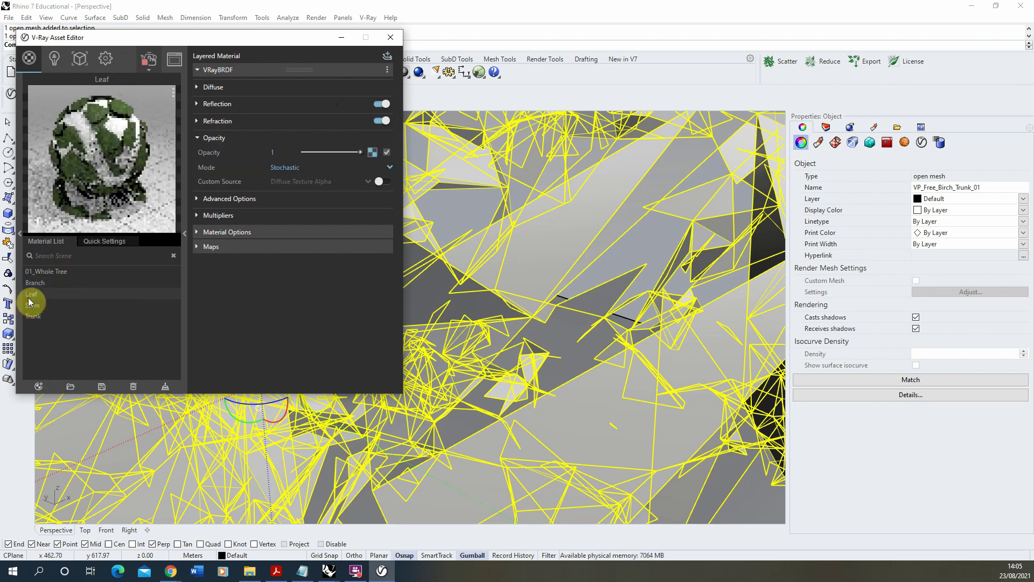
click(35, 306)
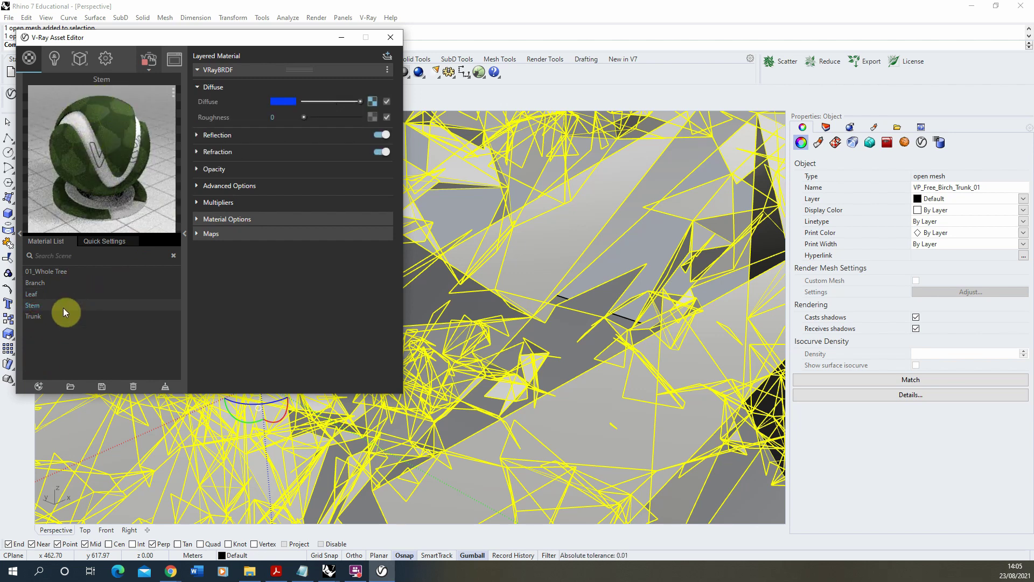
click(44, 317)
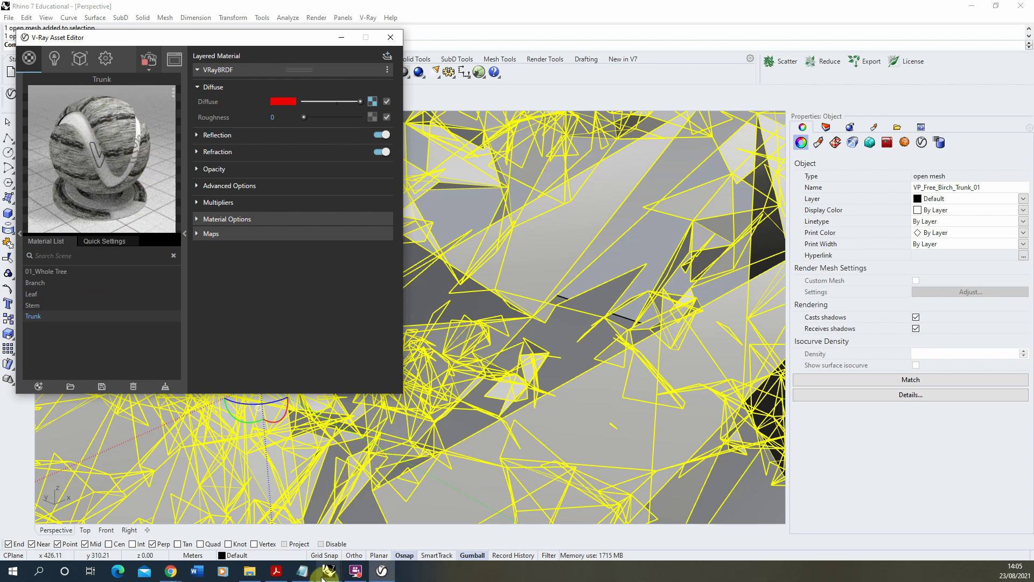
mouse_move(326, 572)
mouse_move(398, 513)
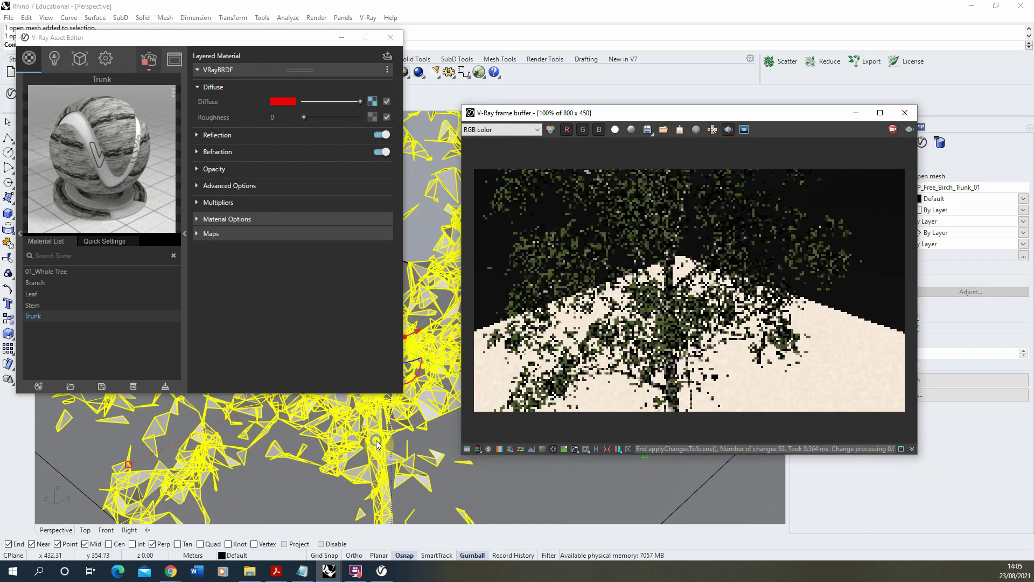
scroll(384, 405, down, 5)
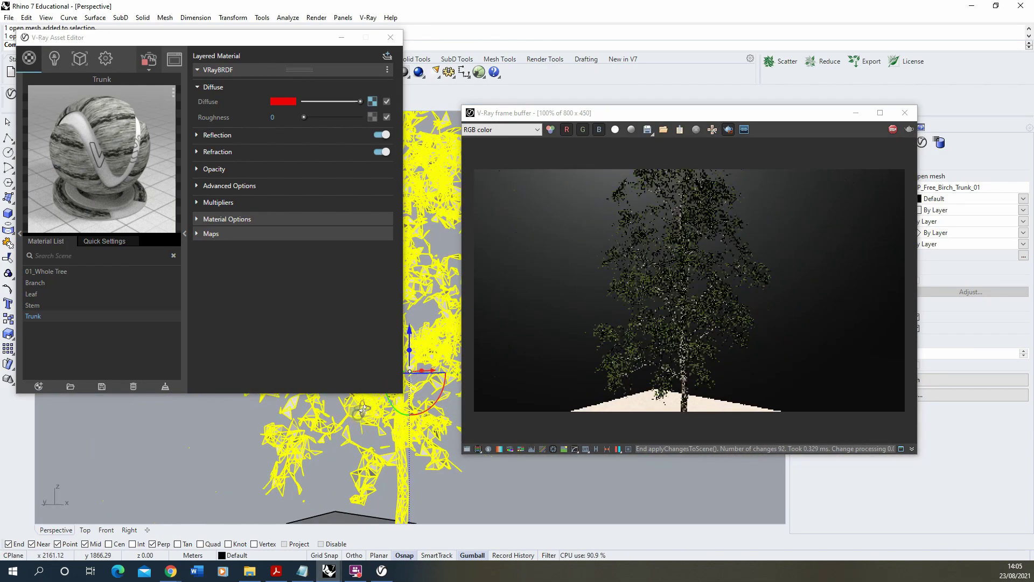
scroll(402, 448, down, 5)
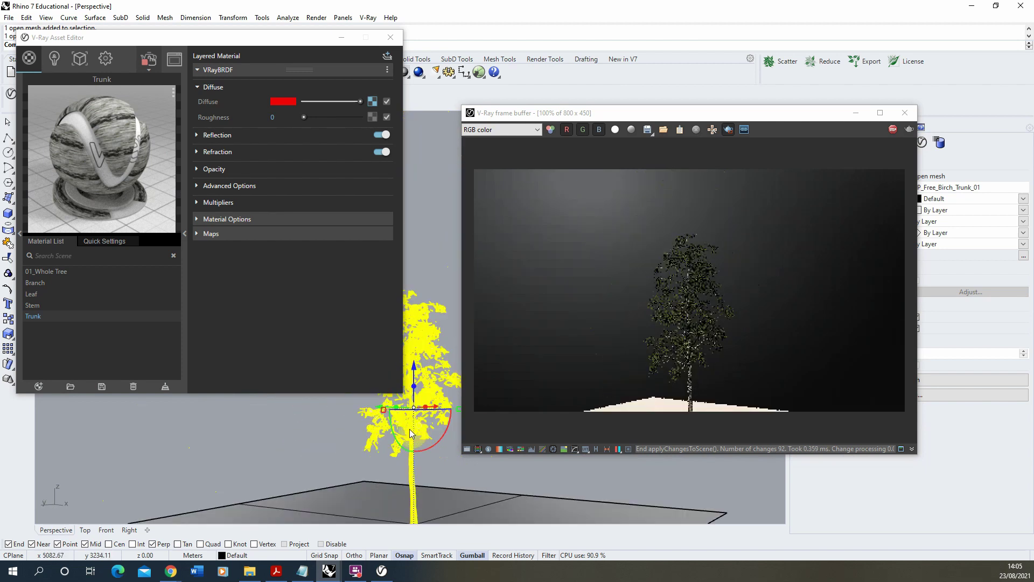
scroll(396, 485, up, 3)
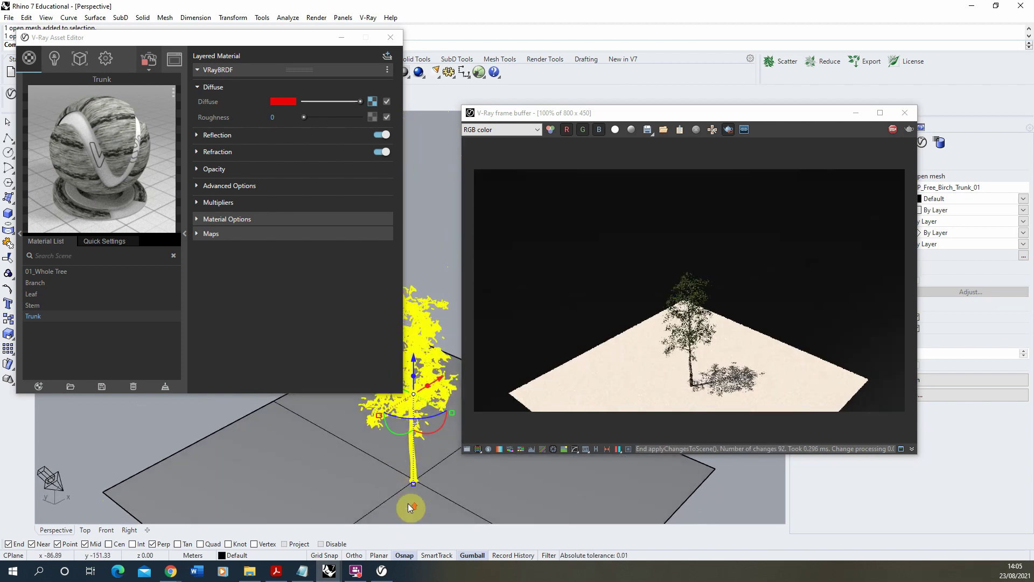
scroll(412, 484, up, 2)
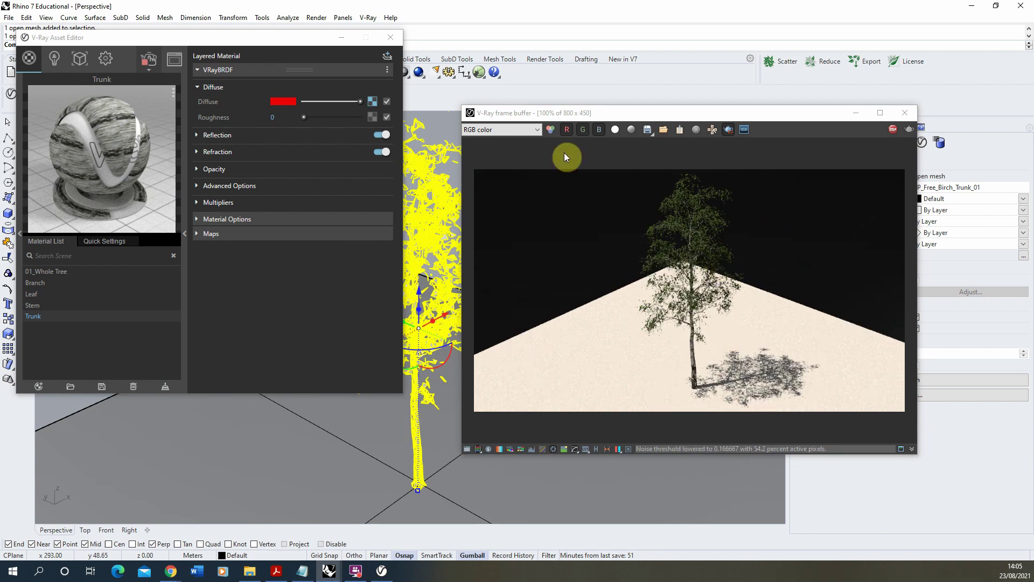
- Minimise the asset editor, enlarge the V-Ray frame buffer beside the tree and magnify the render to 200%
click(341, 34)
drag(554, 113, 626, 91)
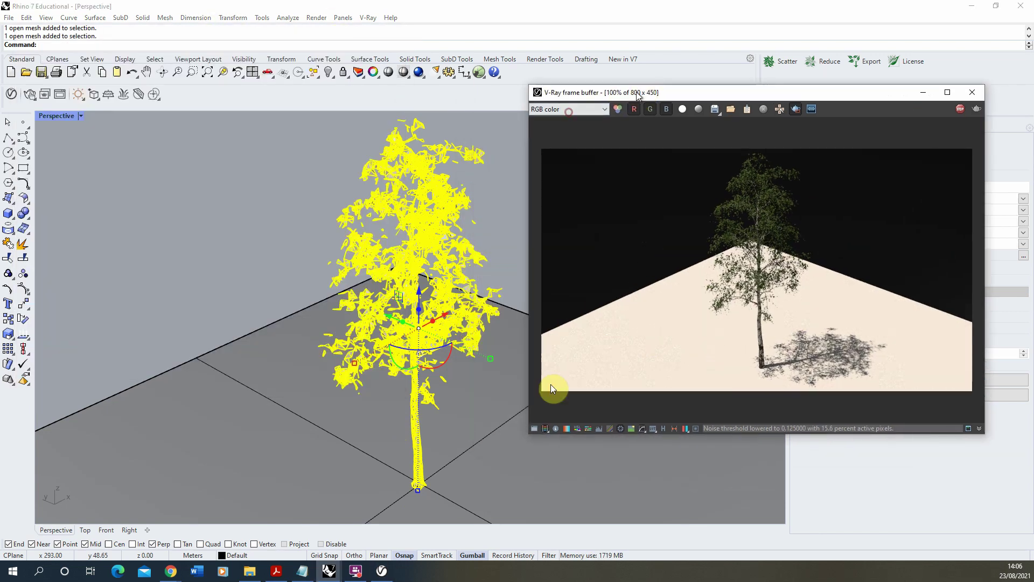
drag(534, 436, 457, 530)
scroll(746, 379, up, 1)
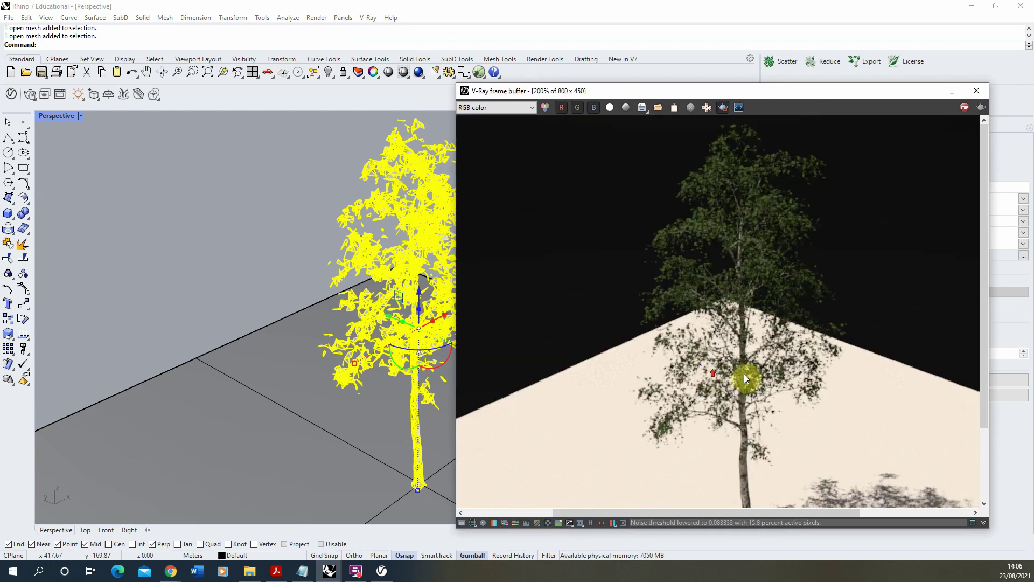
scroll(406, 338, up, 4)
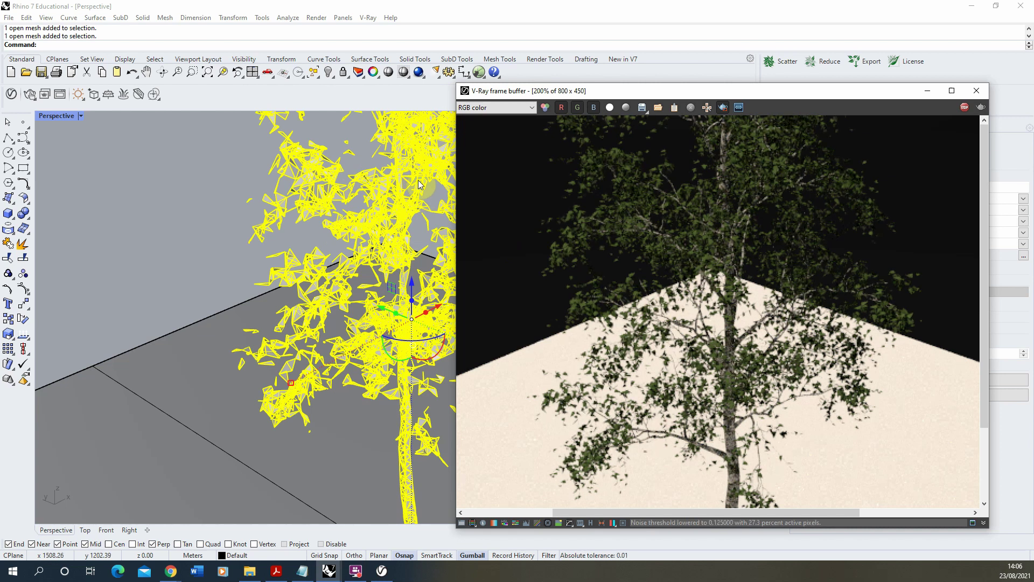
- Compare the Branch, Stem and Trunk material previews with the bark and foliage in the enlarged render
click(388, 576)
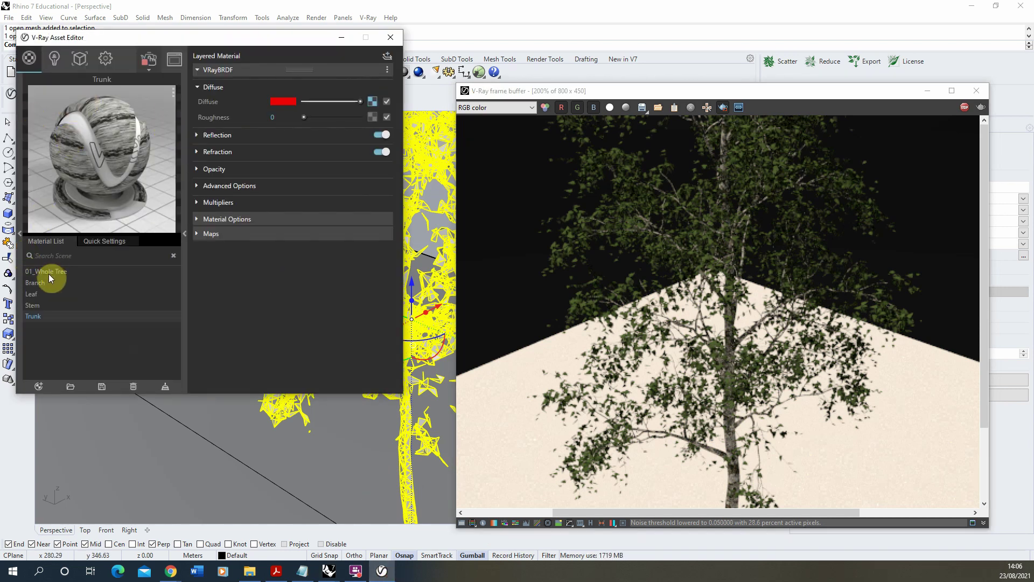
click(31, 281)
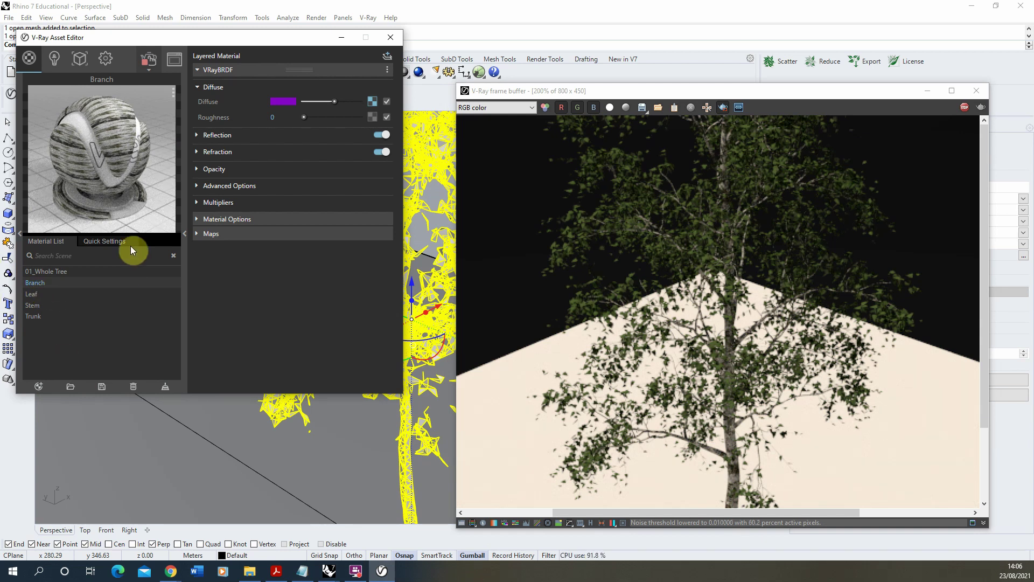
click(45, 305)
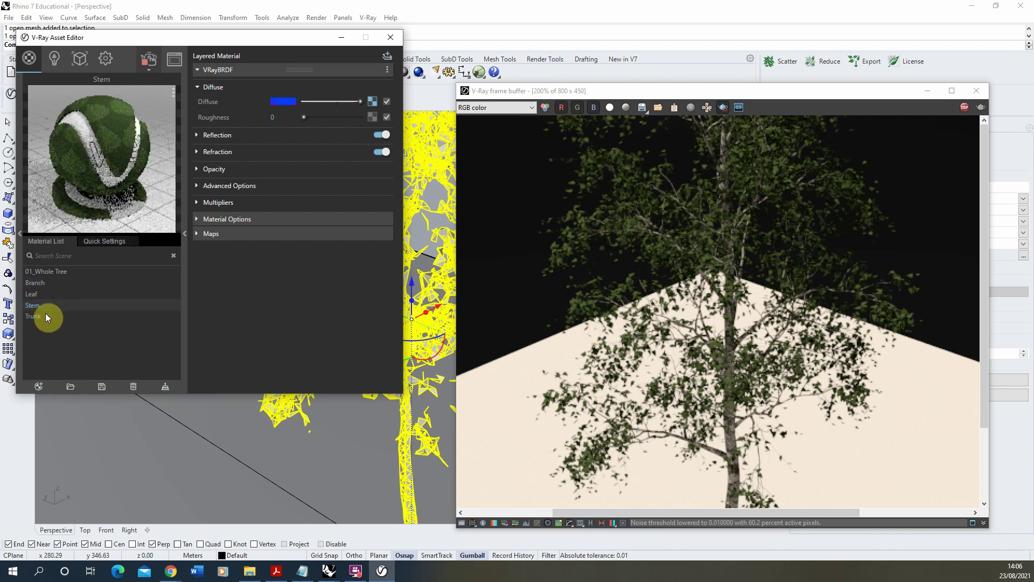
click(45, 314)
click(341, 37)
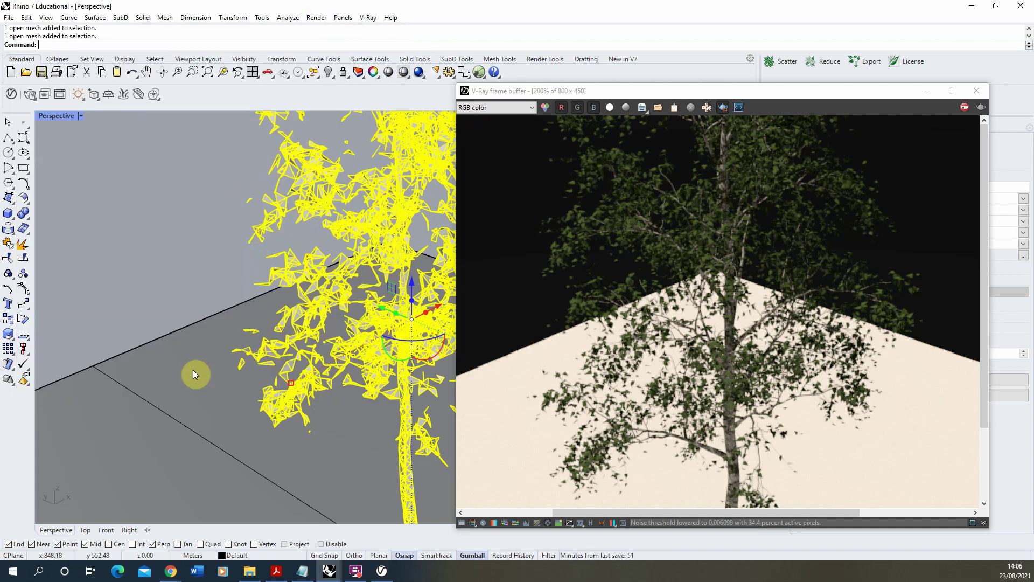
scroll(205, 289, down, 5)
scroll(257, 270, up, 5)
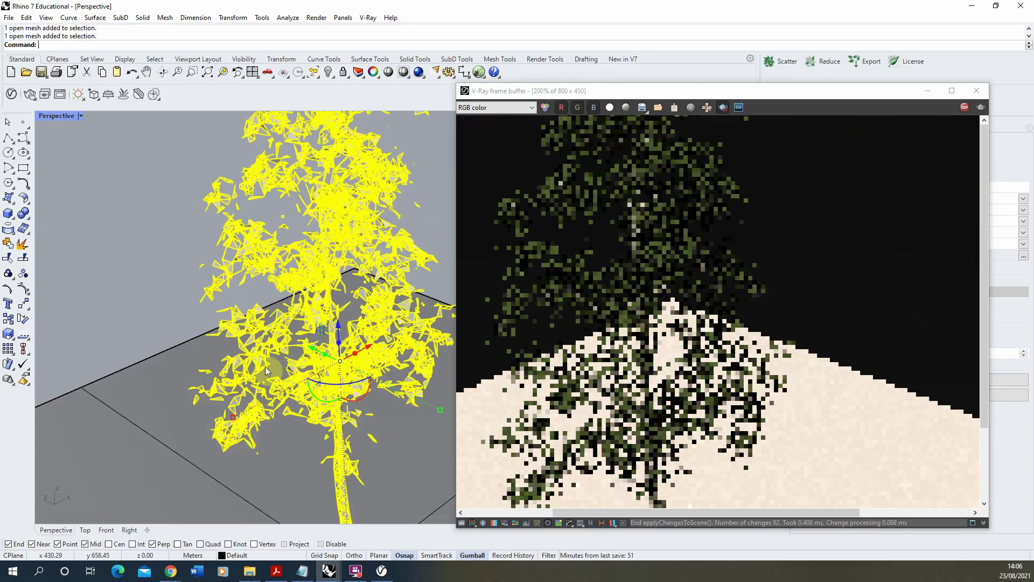